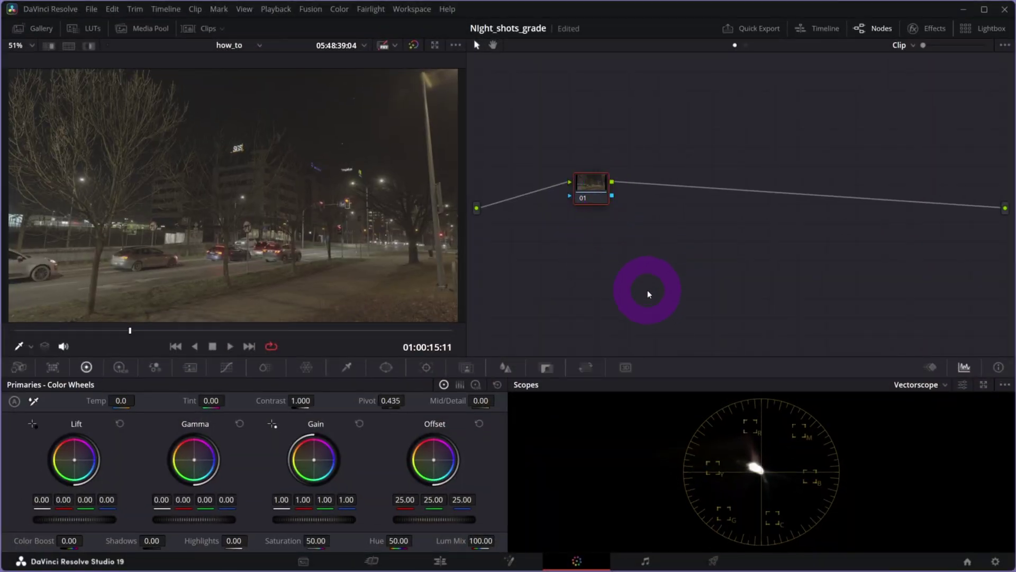
Add five serial nodes after node 01 and label node 01 '>DWG'.
drag(599, 199, 598, 194)
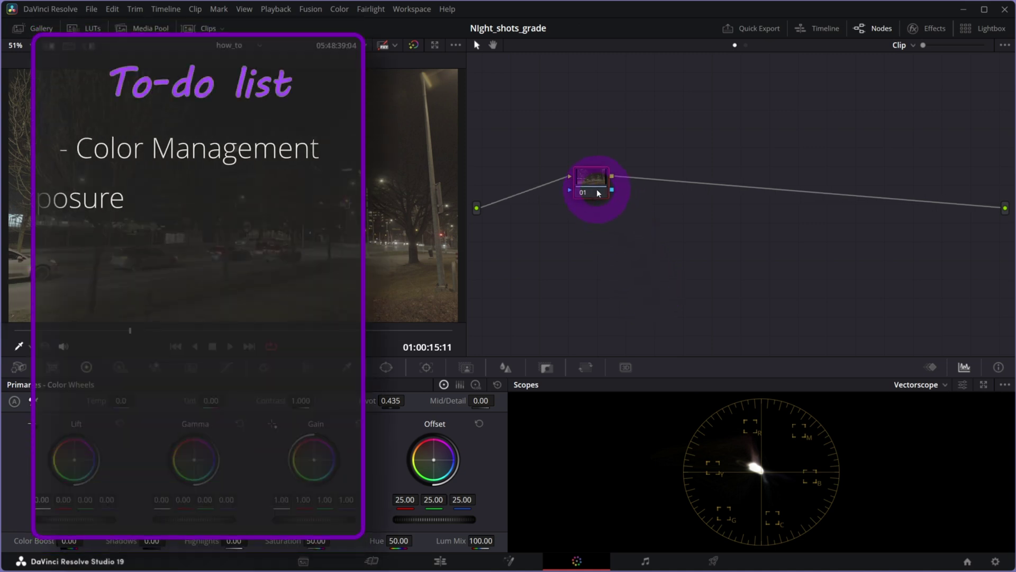
key(alt+s)
key(alt+s)
key(alt+s)
key(alt+s)
key(alt+s)
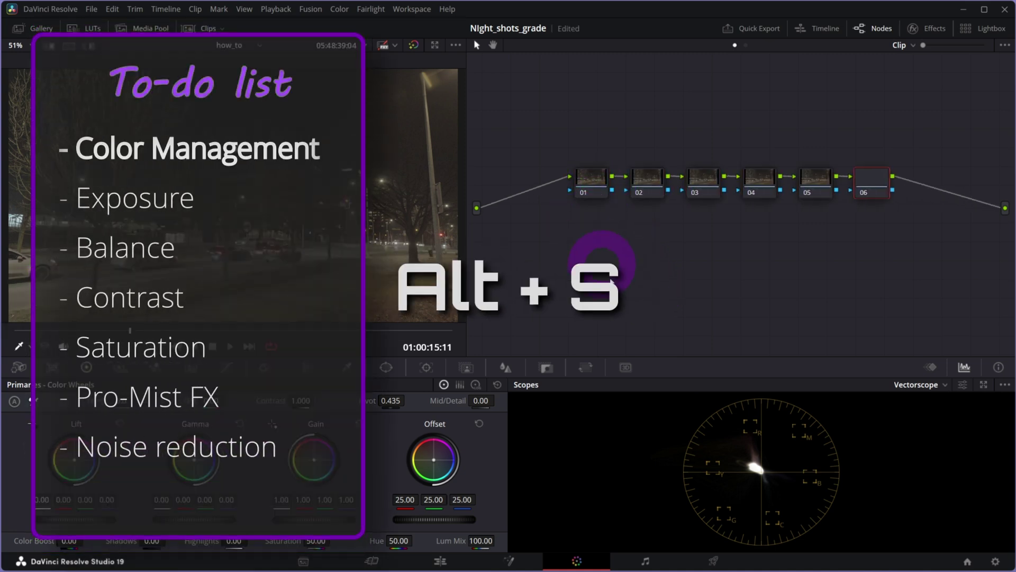
drag(586, 177, 577, 227)
right_click(576, 214)
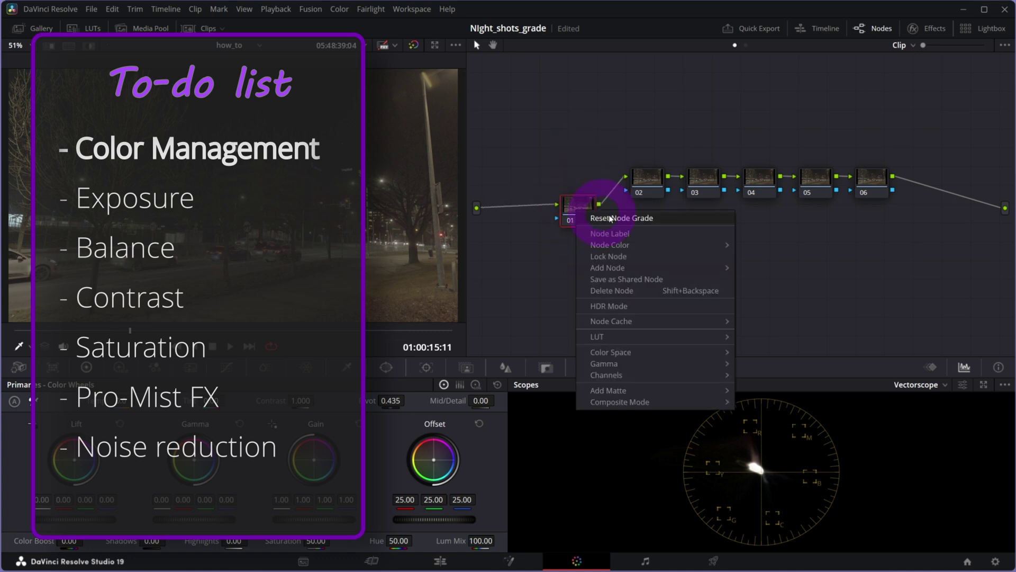
click(650, 237)
text(>D)
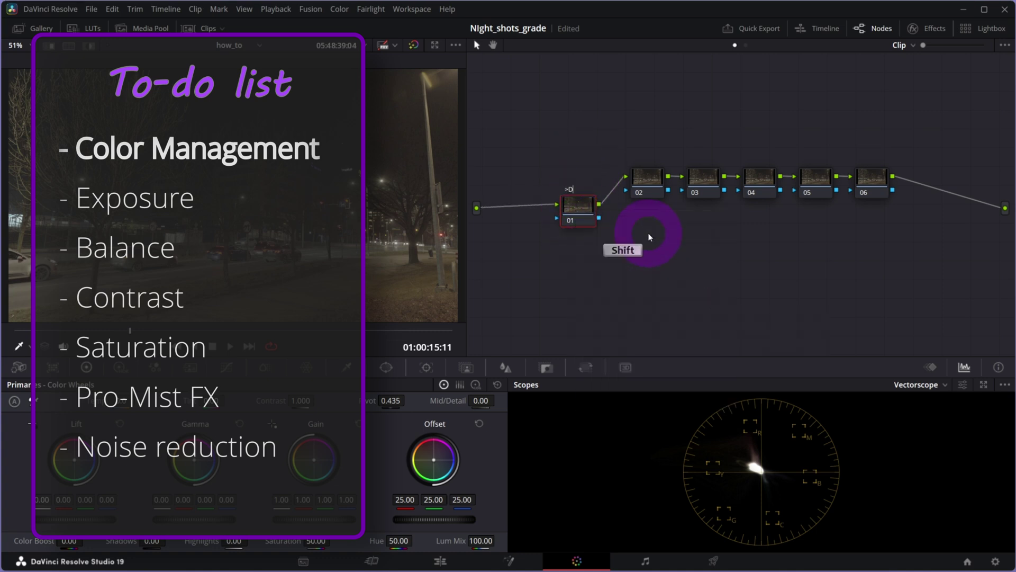
text(WG)
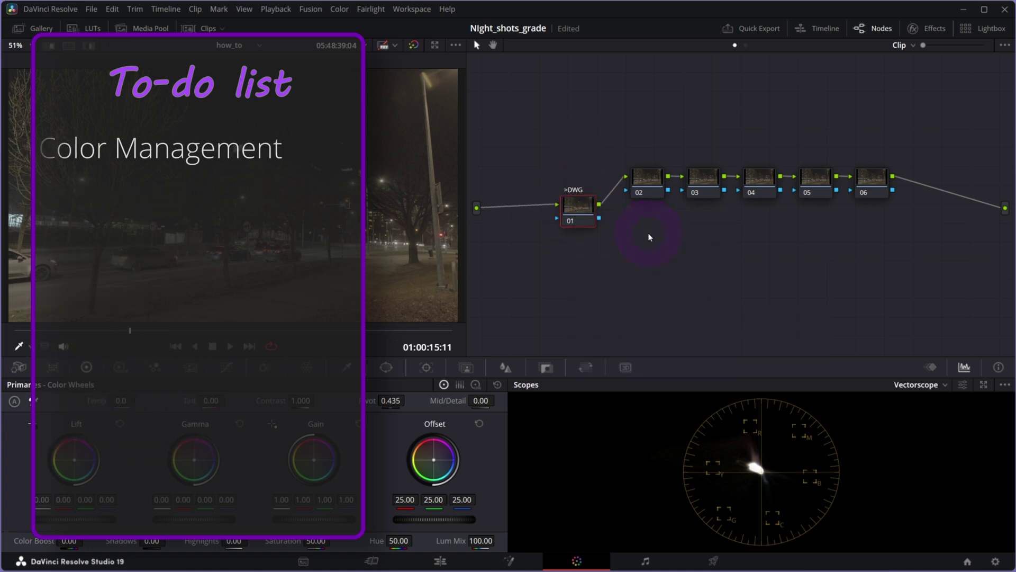
click(595, 216)
drag(595, 216, 597, 197)
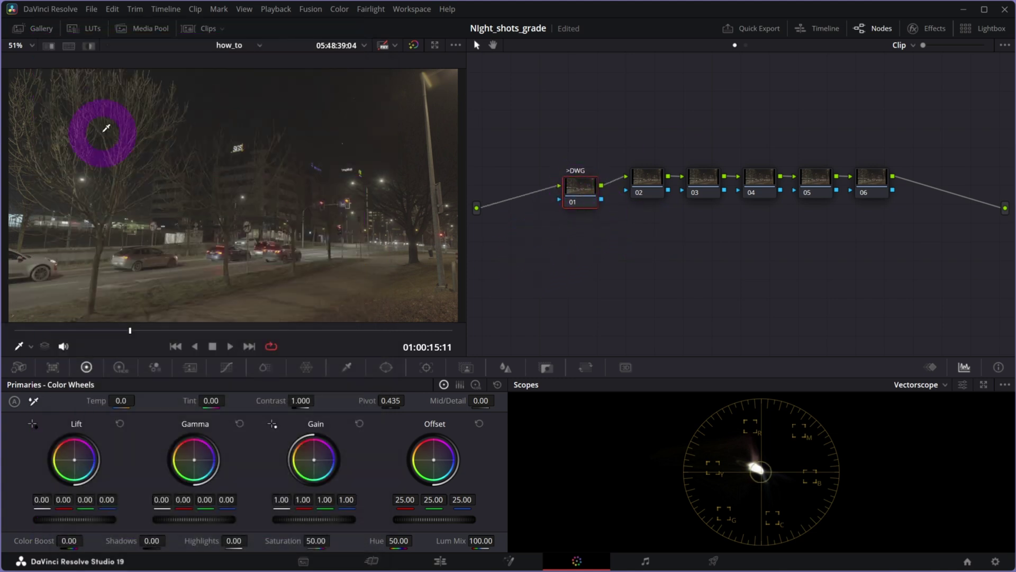
drag(594, 191, 577, 160)
Label the last node, 06, '>r709'.
click(875, 263)
click(881, 188)
drag(881, 188, 882, 179)
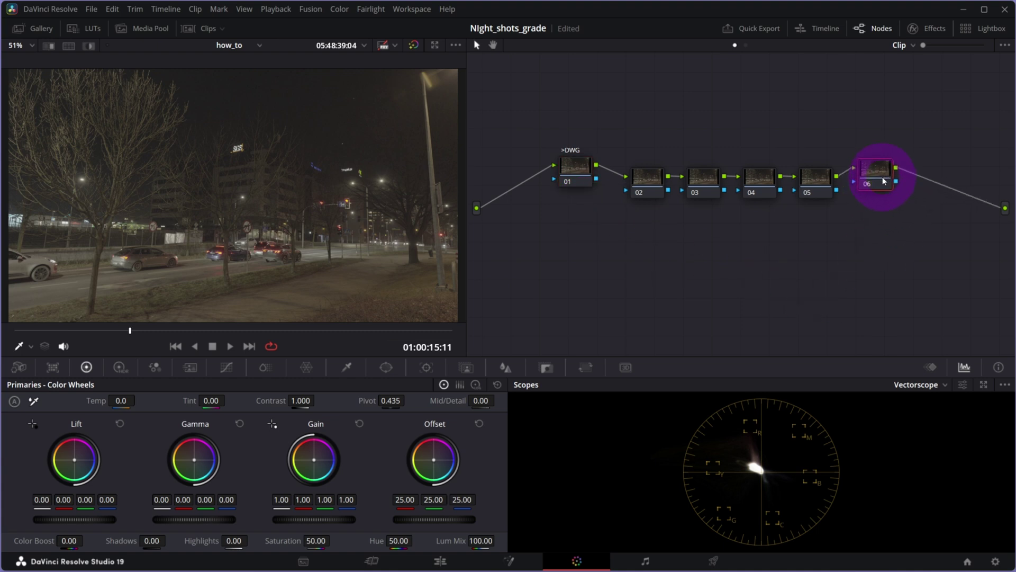
right_click(883, 179)
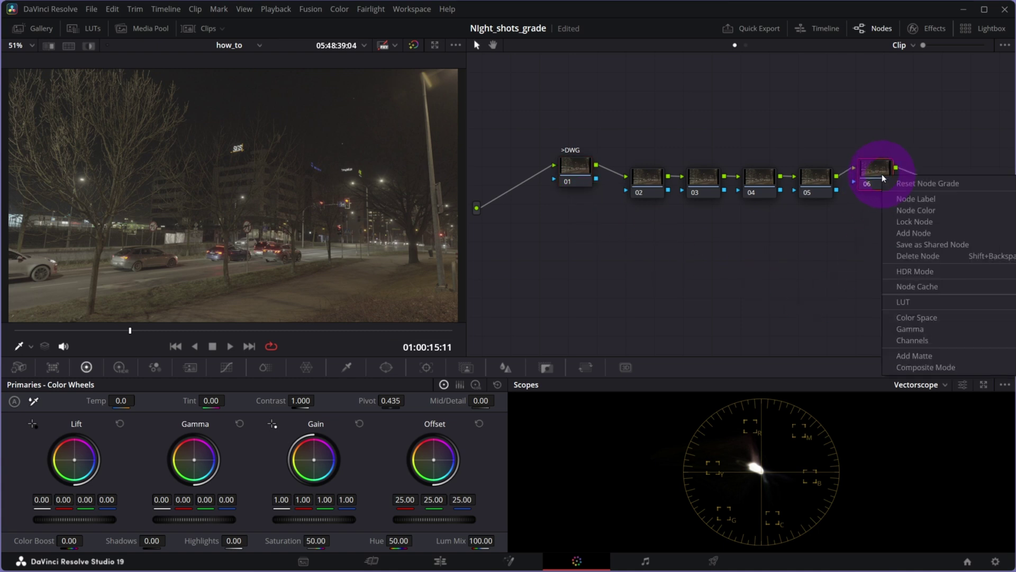
click(656, 202)
click(854, 188)
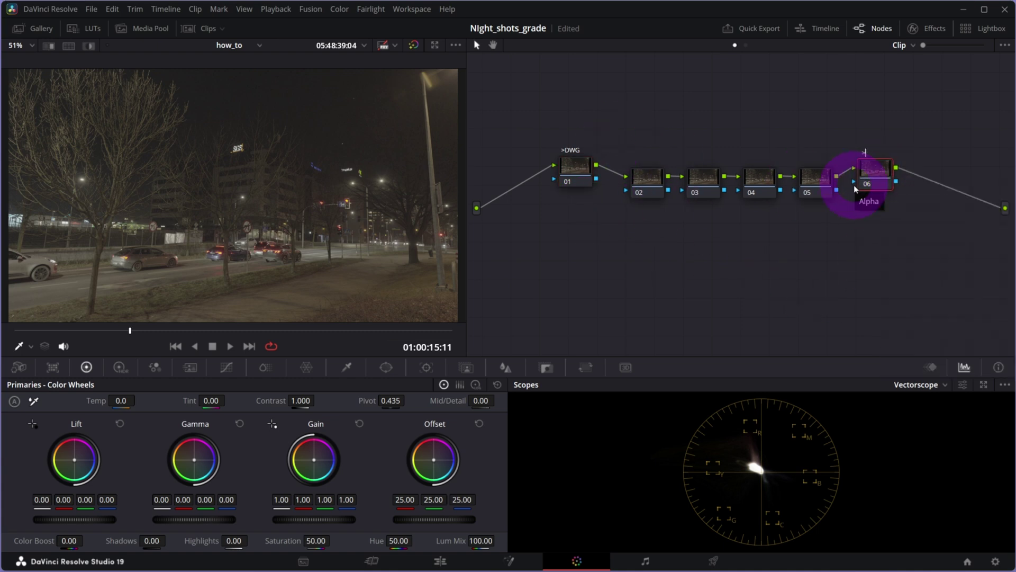
text(9)
drag(574, 169, 571, 184)
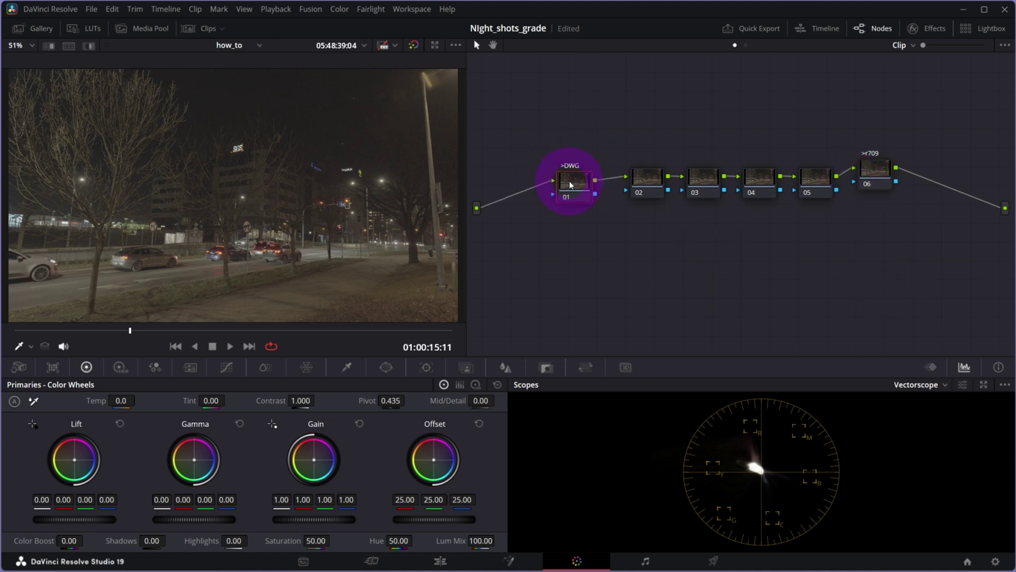
Search the Effects library for 'color s' and apply Color Space Transform to node 01.
click(930, 31)
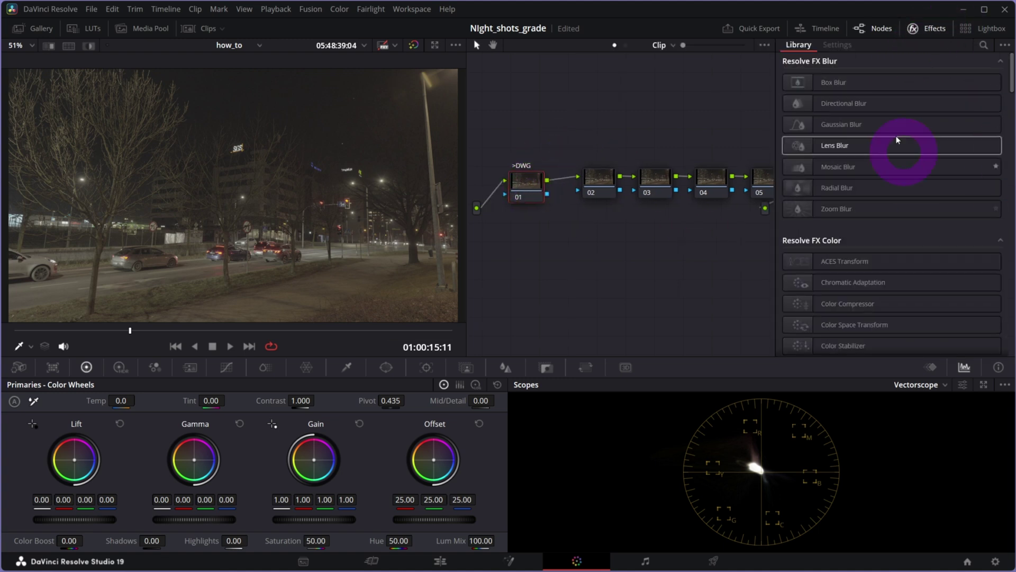
click(983, 45)
text(co)
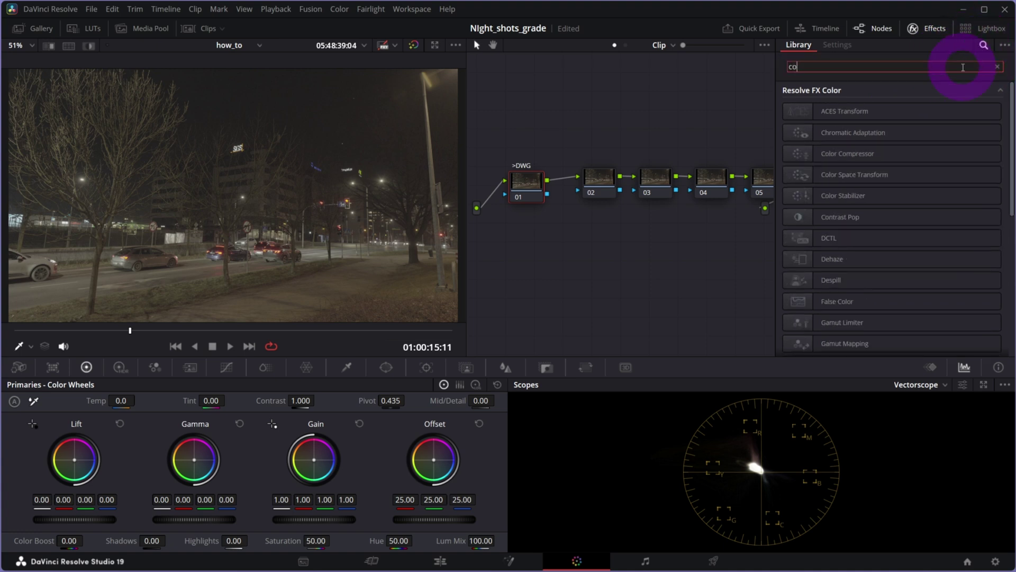
text(lor s)
drag(878, 112, 526, 176)
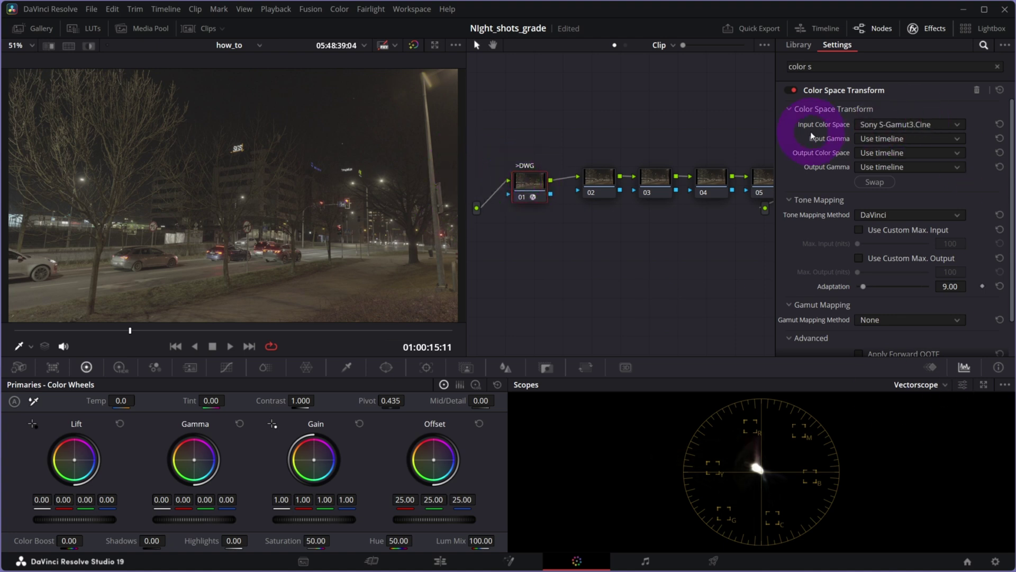
Set Input Gamma to Sony S-Log3 and output to DaVinci Wide Gamut / DaVinci Intermediate.
click(895, 139)
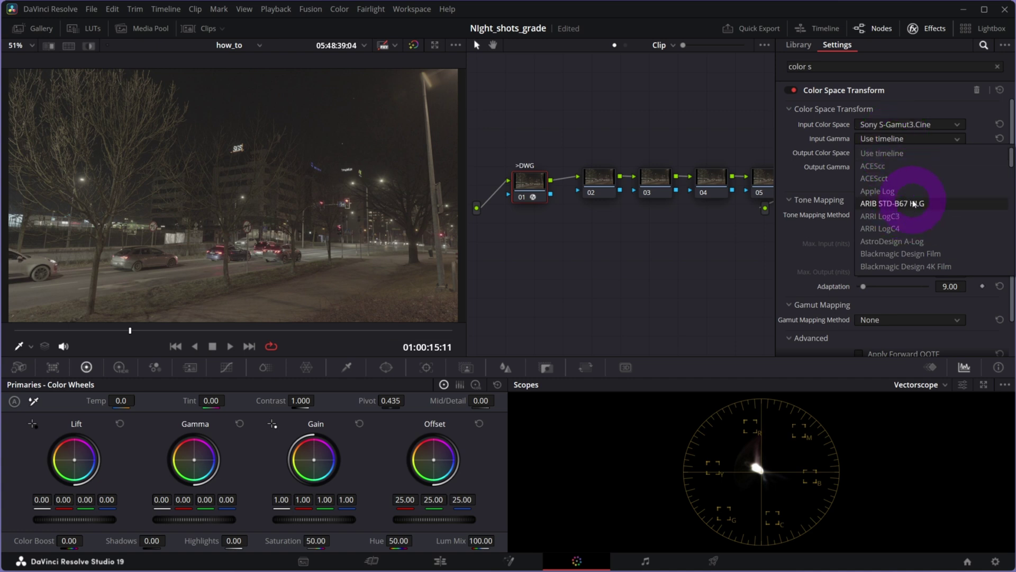
scroll(914, 204, down, 10)
click(897, 254)
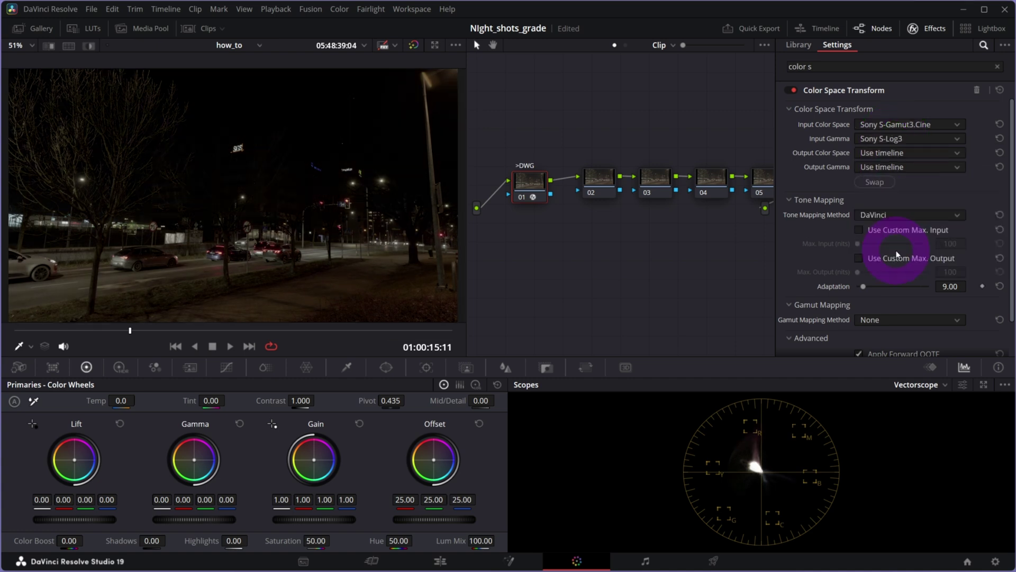
click(881, 153)
scroll(895, 244, down, 3)
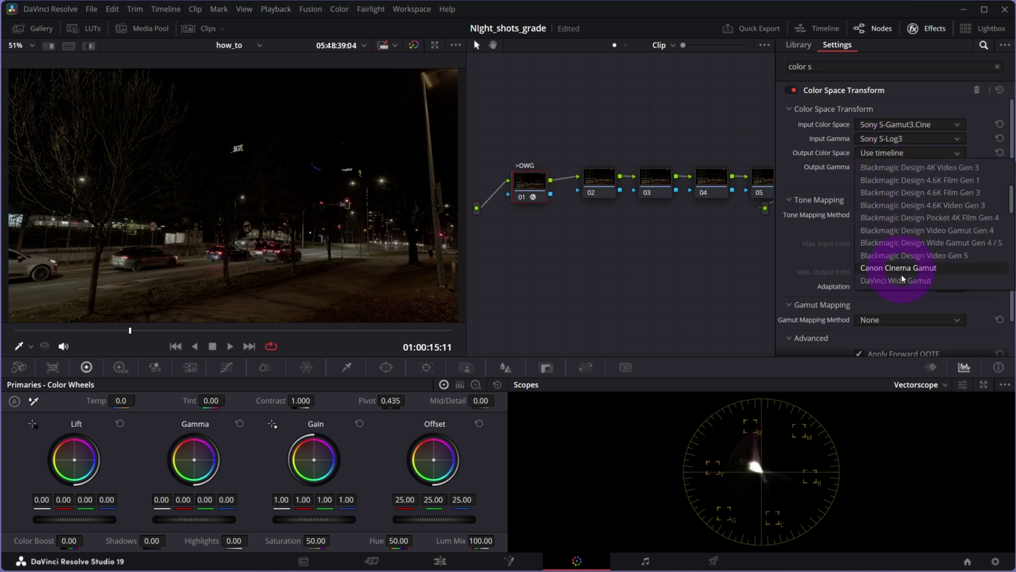
click(902, 280)
click(878, 167)
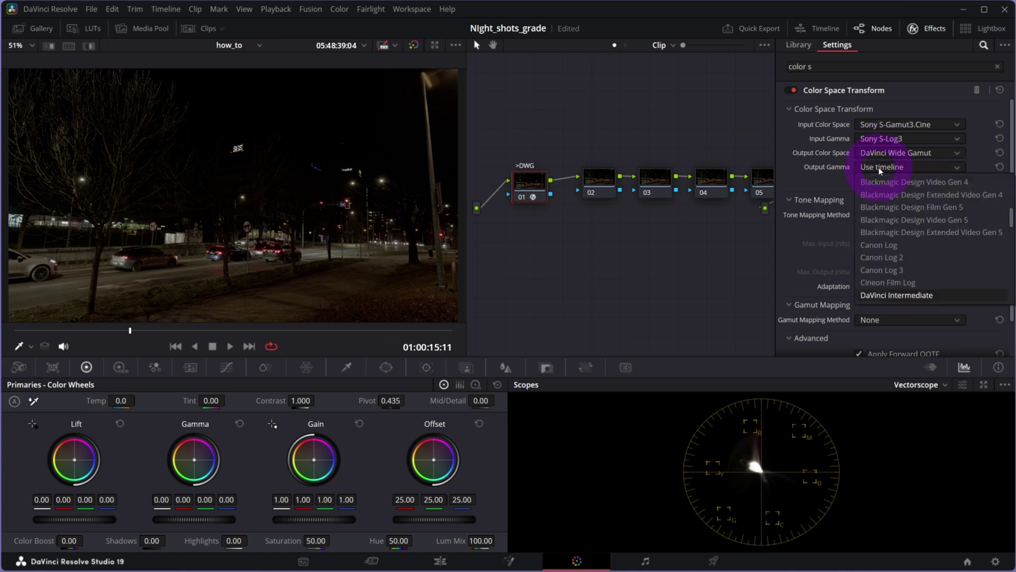
click(885, 292)
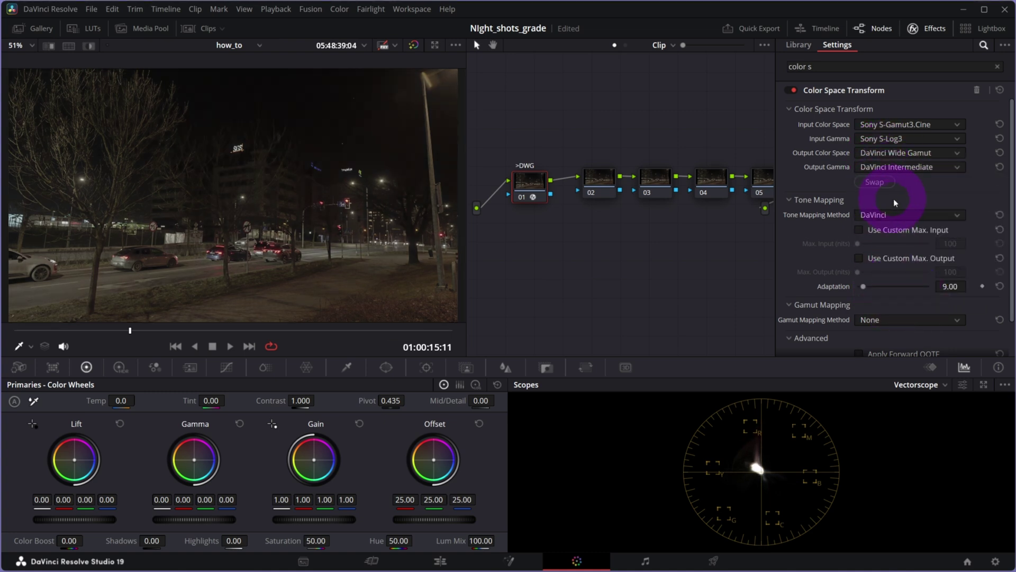
click(915, 27)
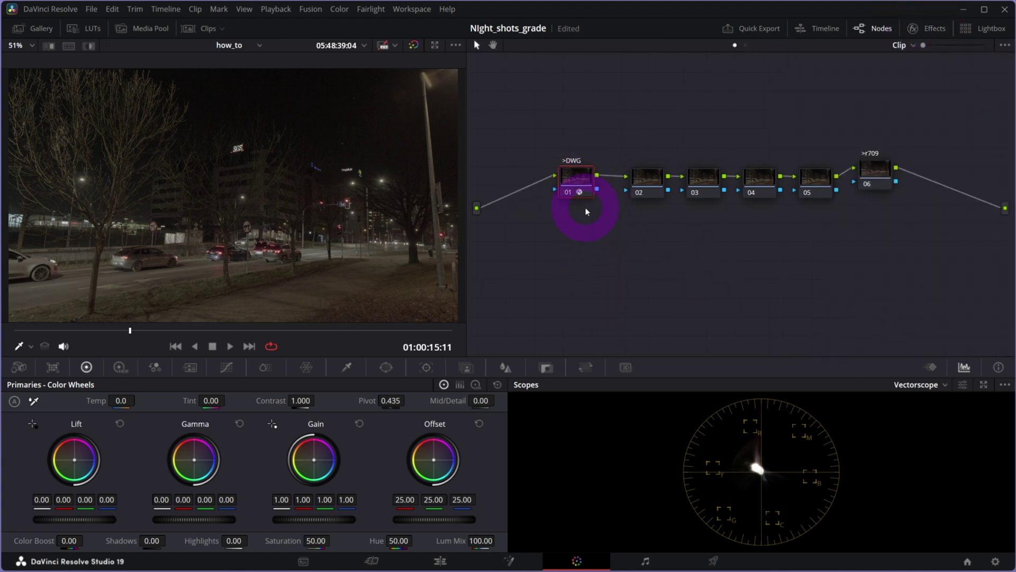
Copy node 01's Color Space Transform onto node 06 and fix node 06's label.
drag(582, 189, 580, 180)
key(ctrl+c)
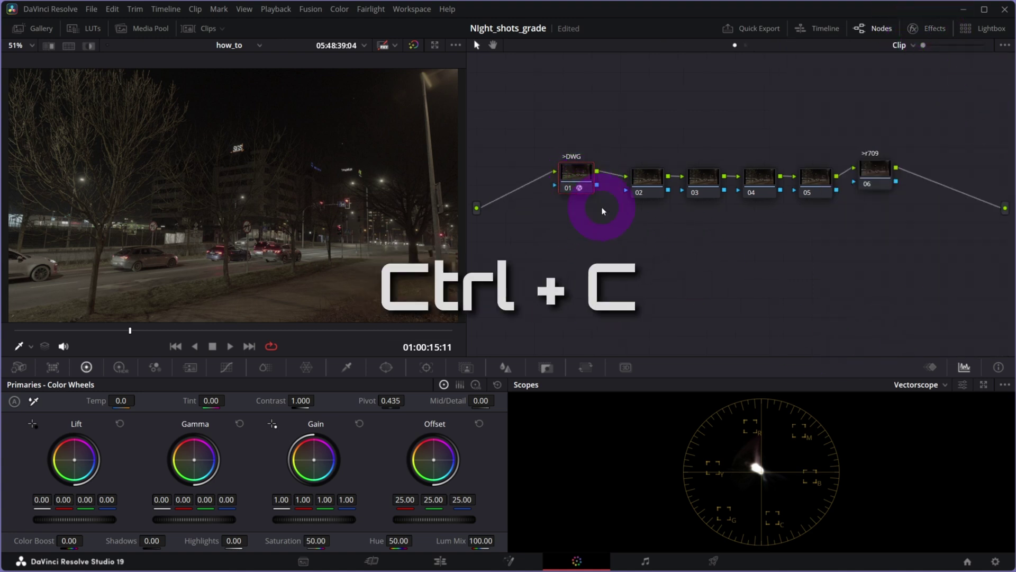
click(867, 182)
key(ctrl+v)
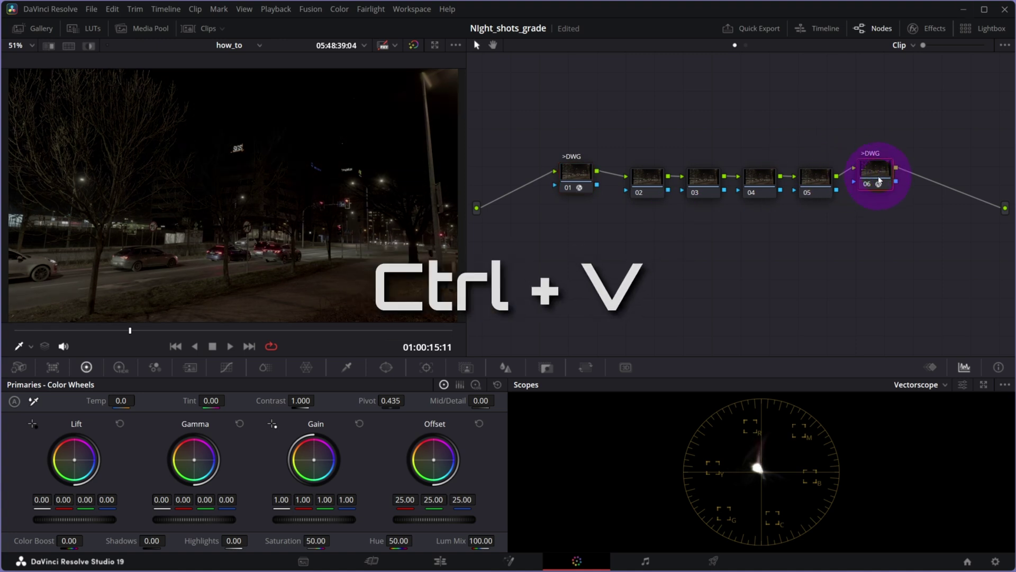
double_click(873, 153)
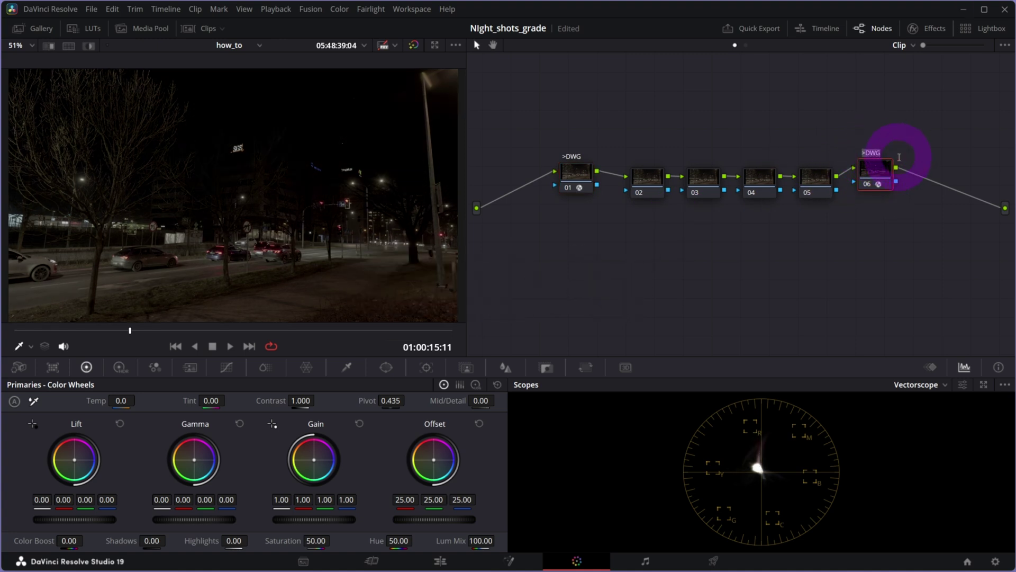
text(>r709)
Swap node 06's transform and set the output to Rec.709 with Gamma 2.4.
click(930, 28)
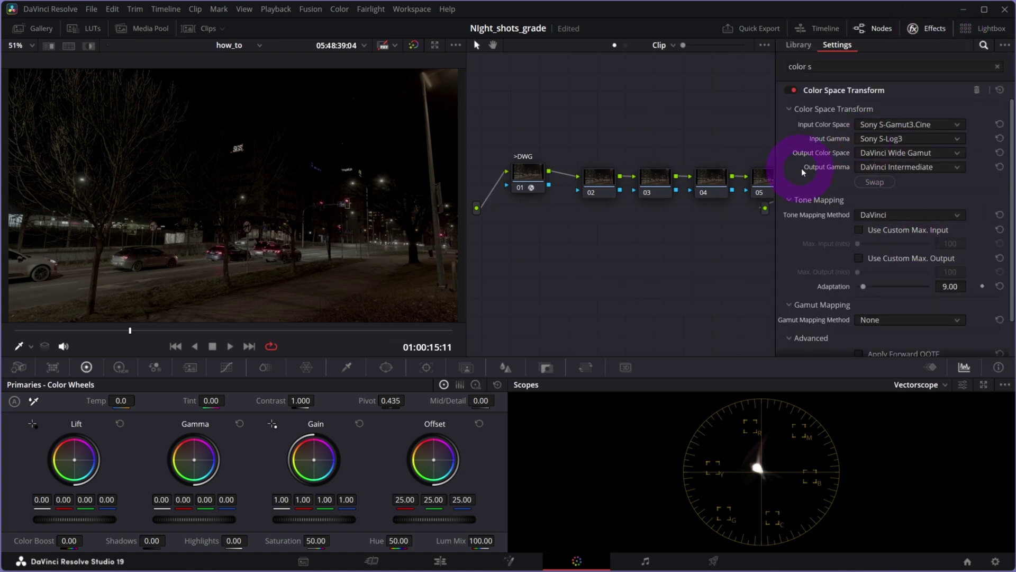
click(874, 182)
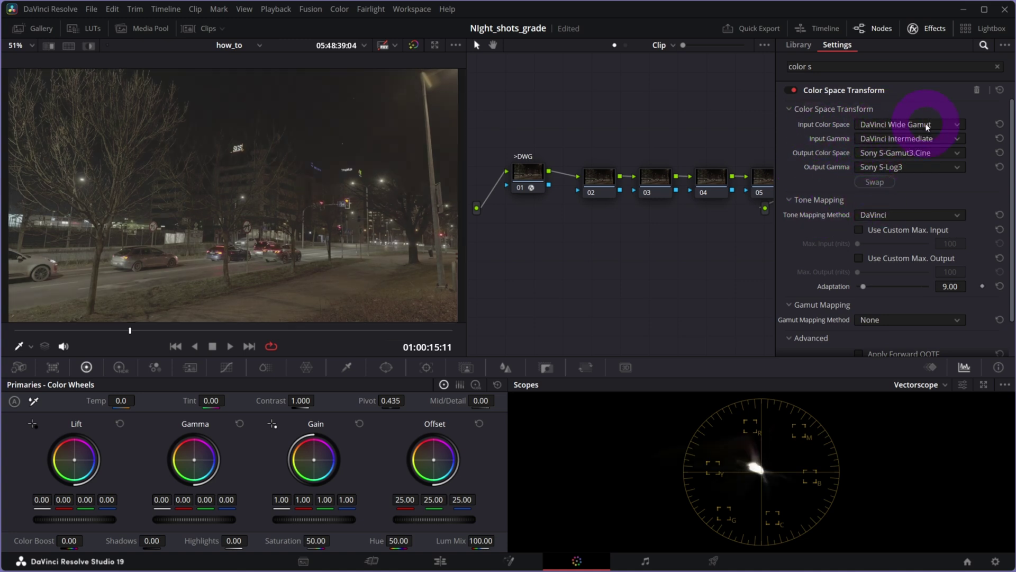
click(881, 155)
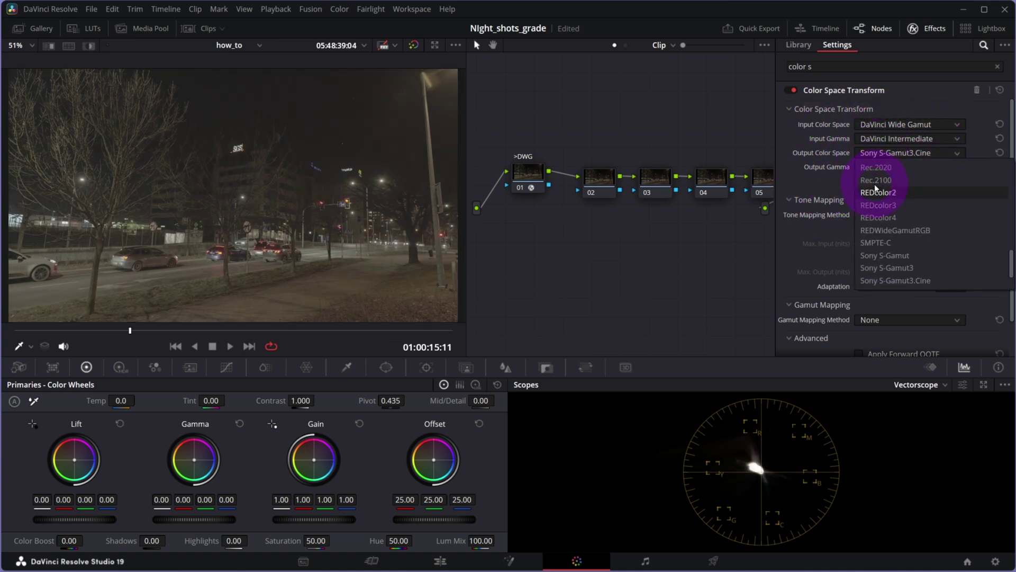
scroll(900, 255, up, 3)
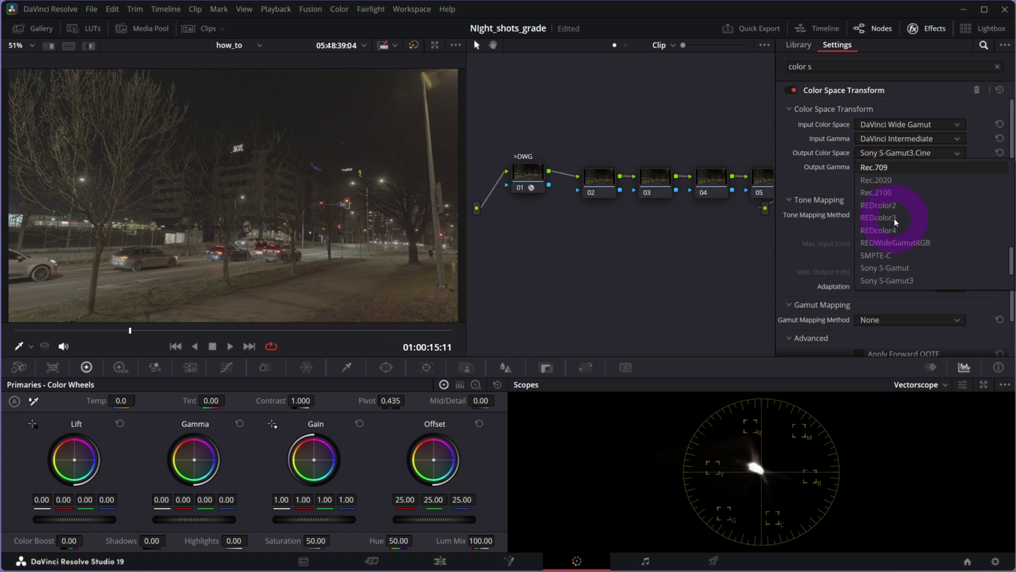
click(883, 159)
click(883, 166)
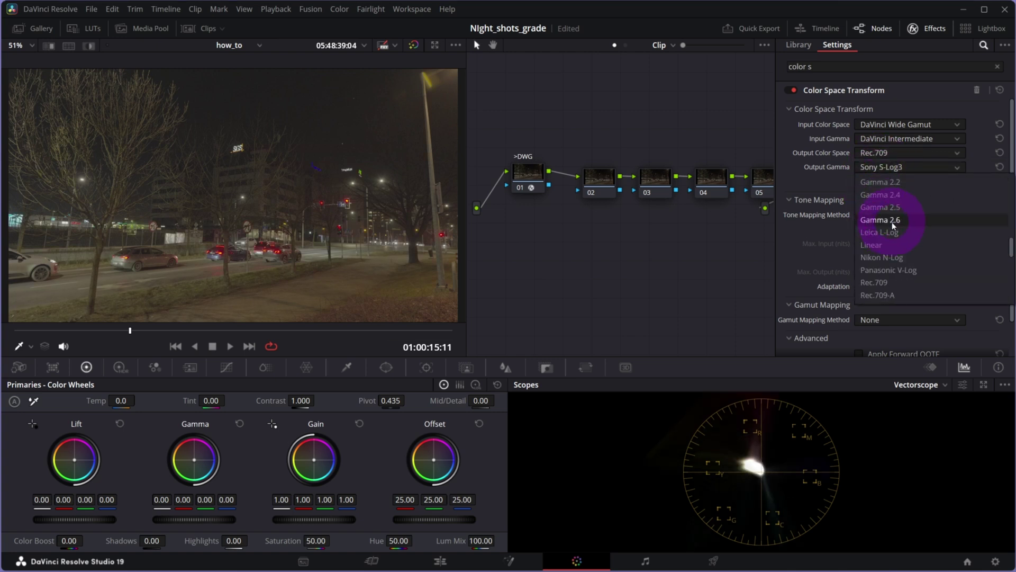
click(888, 201)
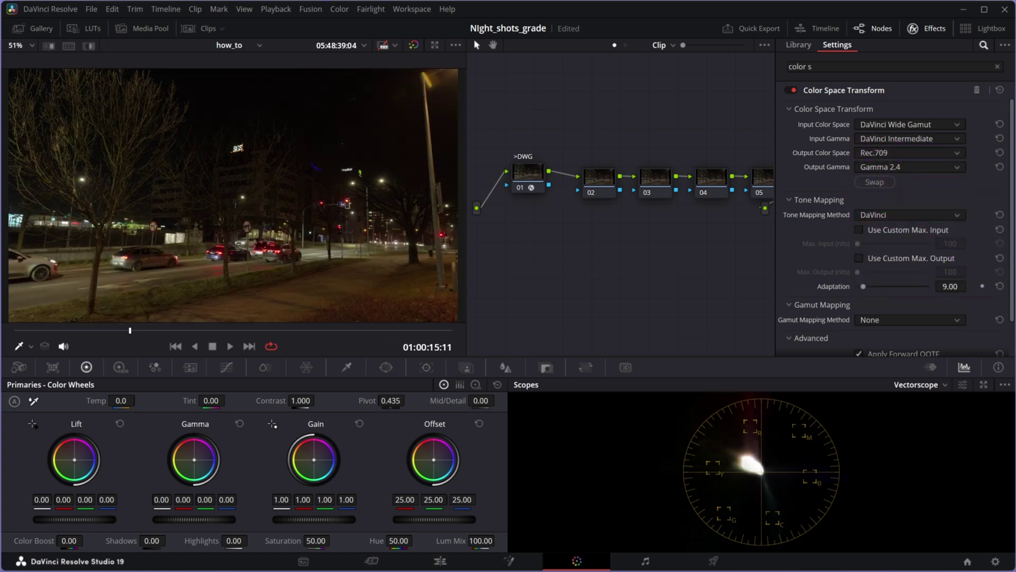
click(927, 28)
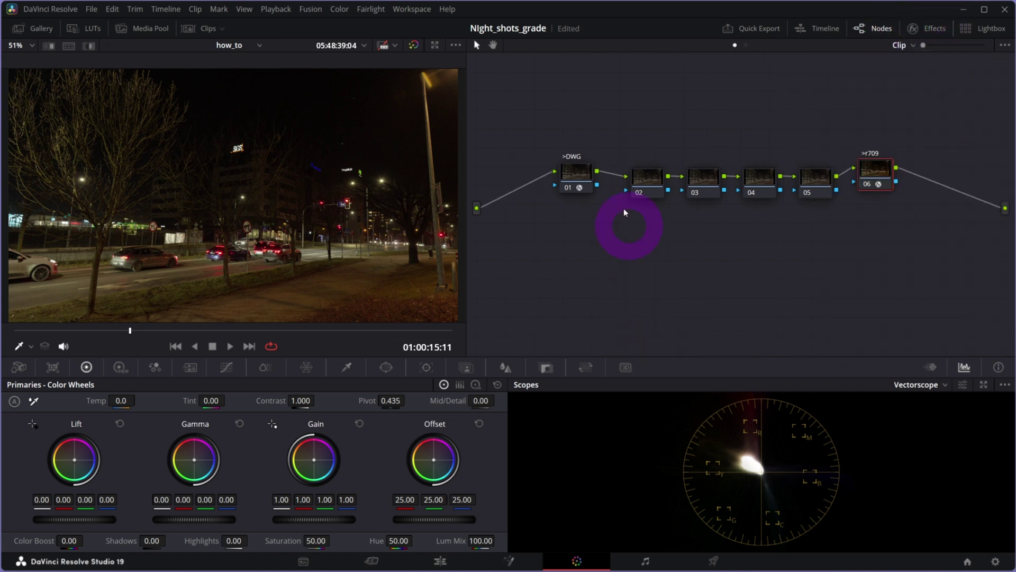
Lower nodes 01 and 06 and raise nodes 02–05 as a row between them.
drag(586, 179, 585, 213)
drag(886, 175, 892, 198)
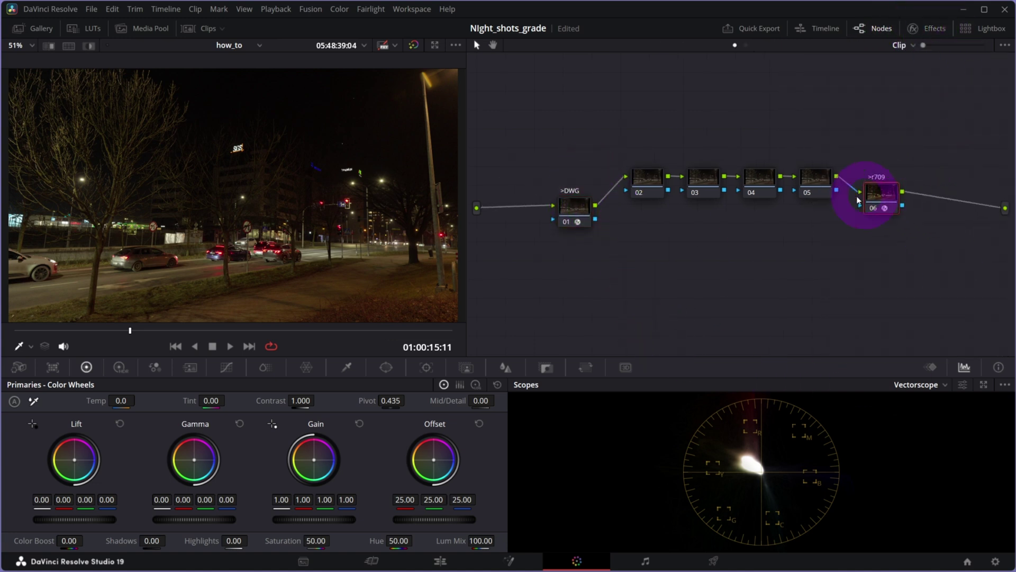
drag(646, 144, 800, 129)
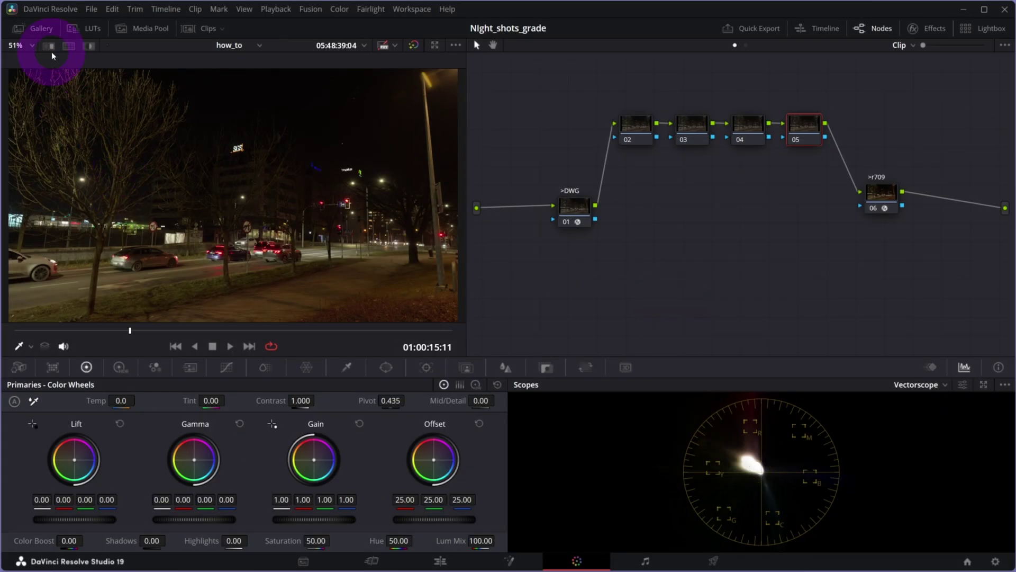
Check the project's Color Management settings, then cancel out of Project Settings.
click(91, 9)
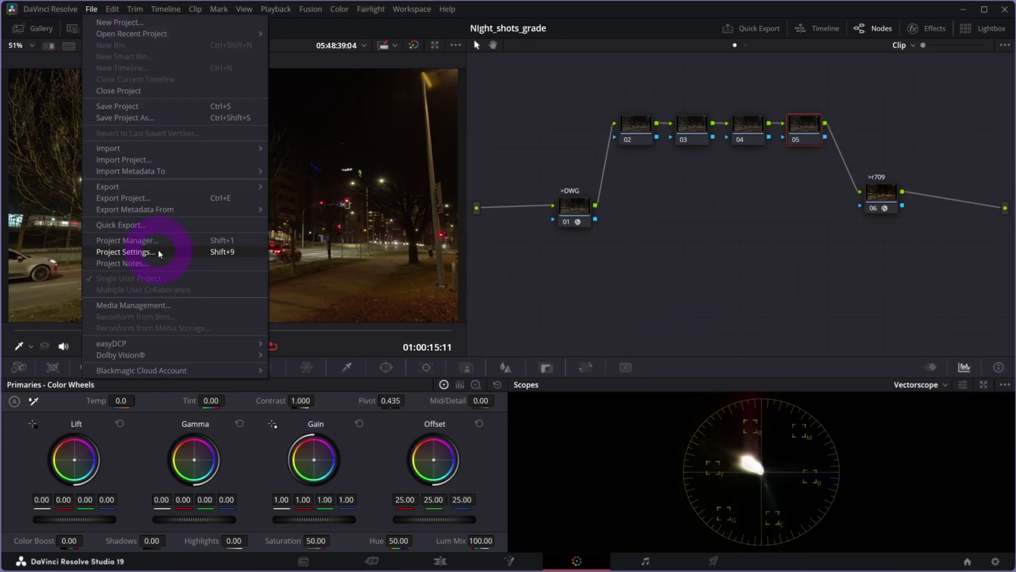
click(125, 252)
click(294, 108)
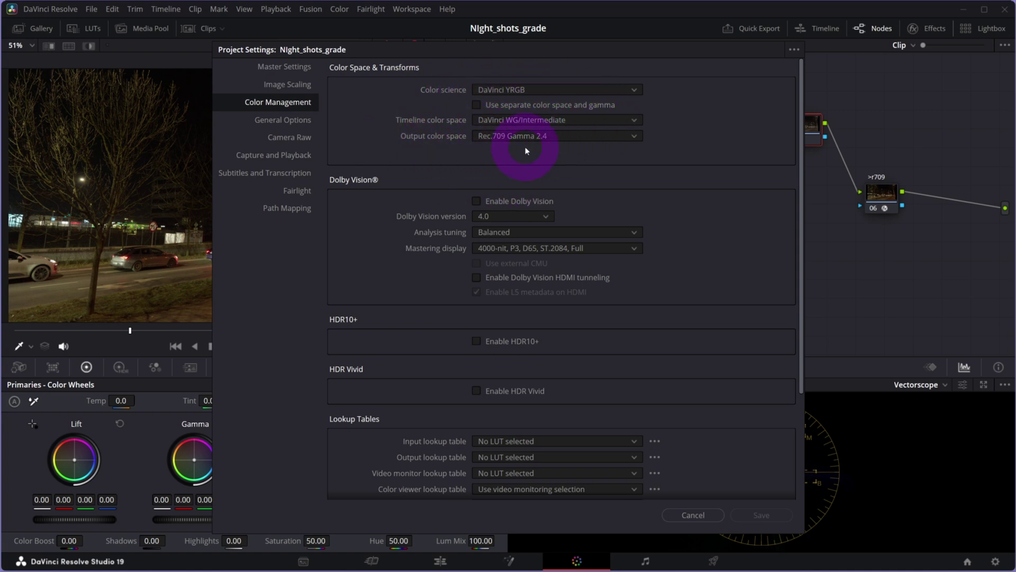
click(700, 519)
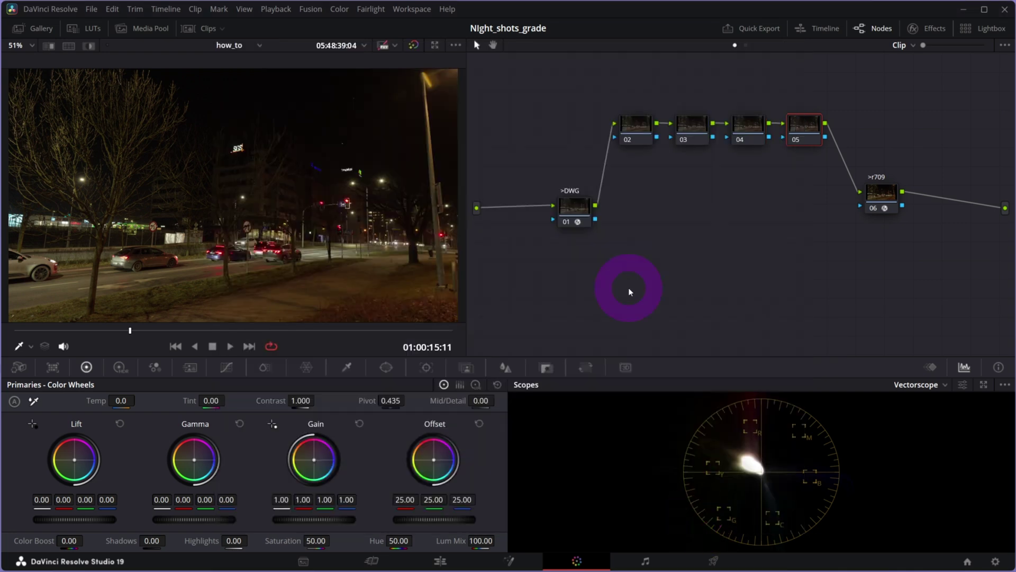
Label node 02 'Exp' and node 03 'Bal'.
click(636, 135)
right_click(632, 128)
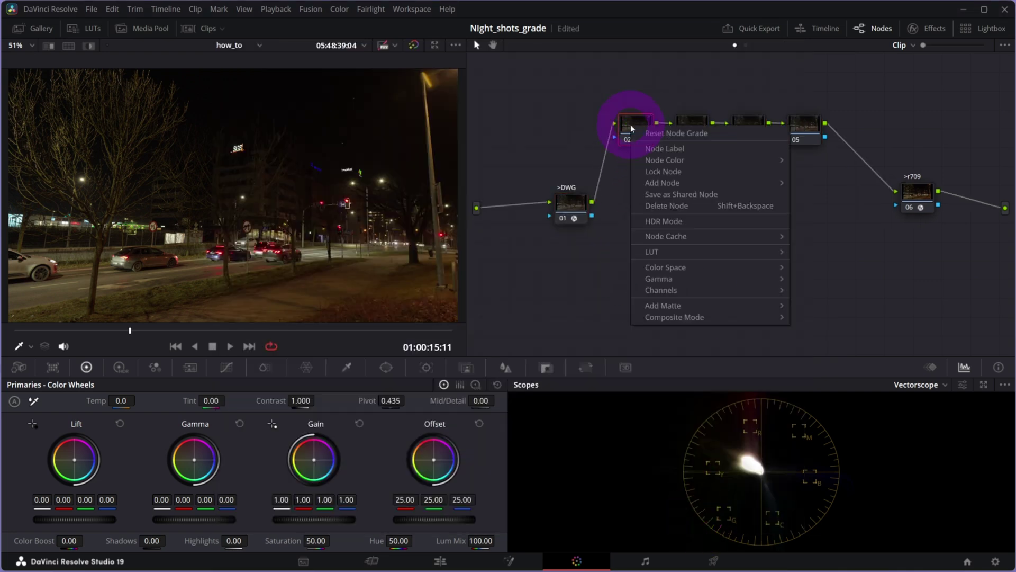
click(654, 148)
text(Exp)
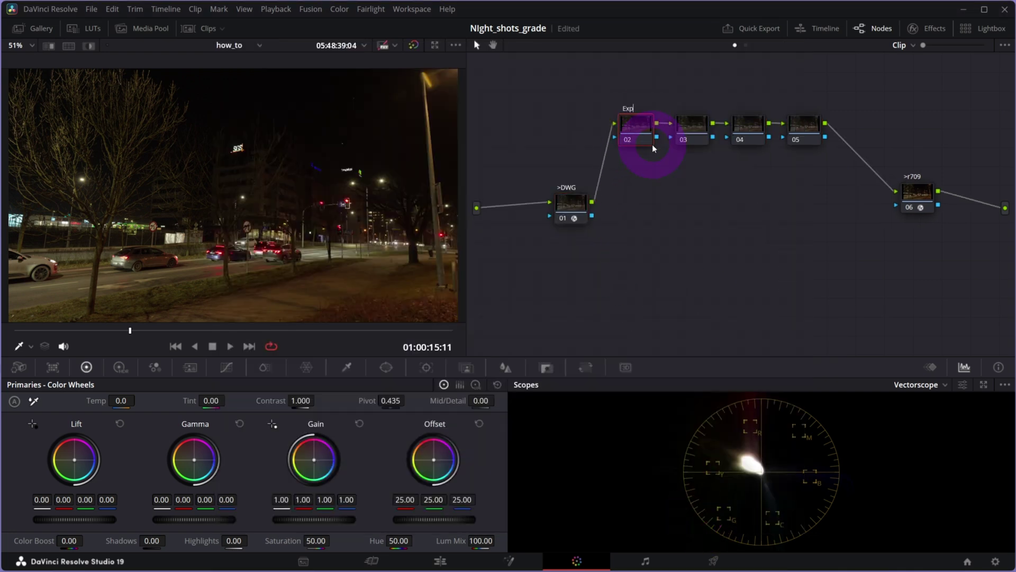
click(692, 128)
right_click(693, 131)
click(733, 150)
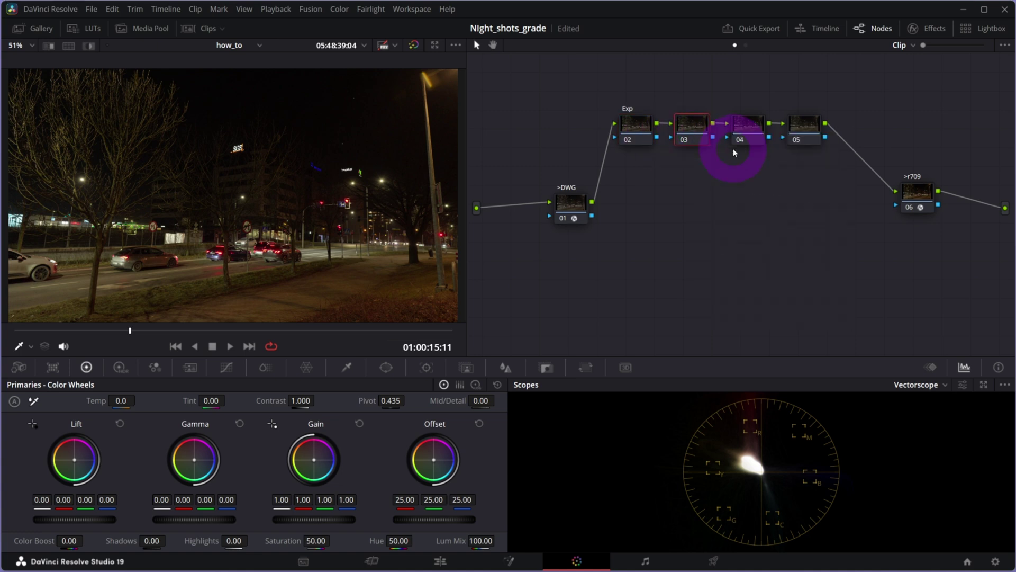
text(Bal)
Label node 04 'Contr' and node 05 'Sat', then select the Exp node.
click(749, 127)
right_click(751, 131)
click(796, 149)
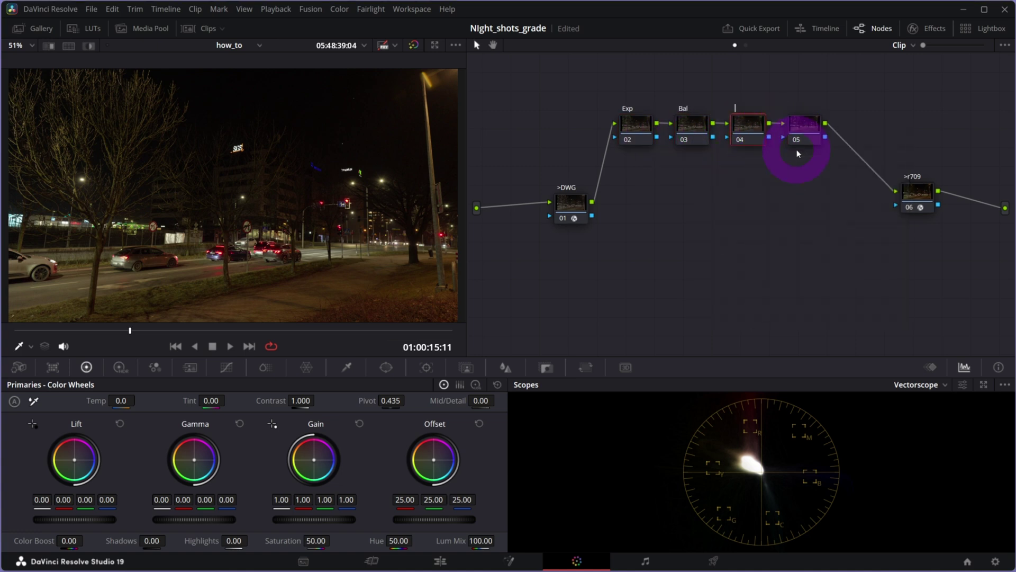
text(Contr)
click(799, 119)
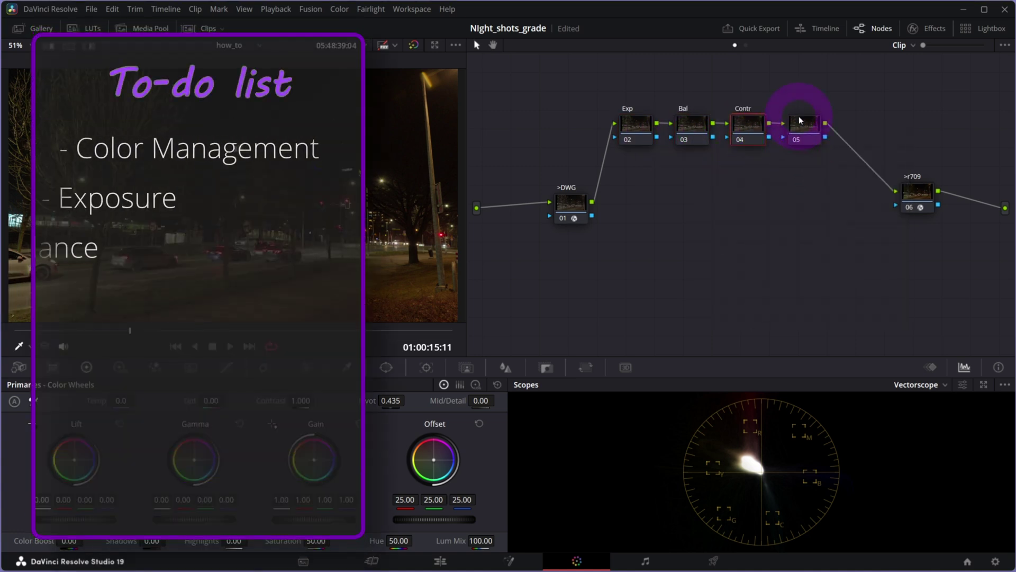
right_click(800, 127)
click(840, 147)
text(Sat)
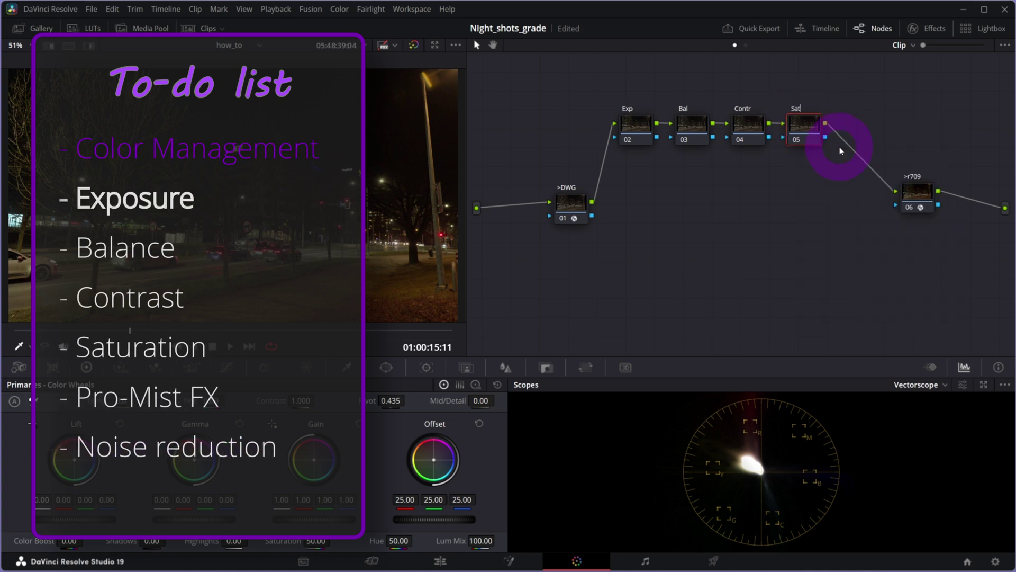
key(Return)
click(634, 127)
Set the HDR wheels to Sony S-Gamut3.Cine color space and Sony S-Log3 gamma.
click(119, 368)
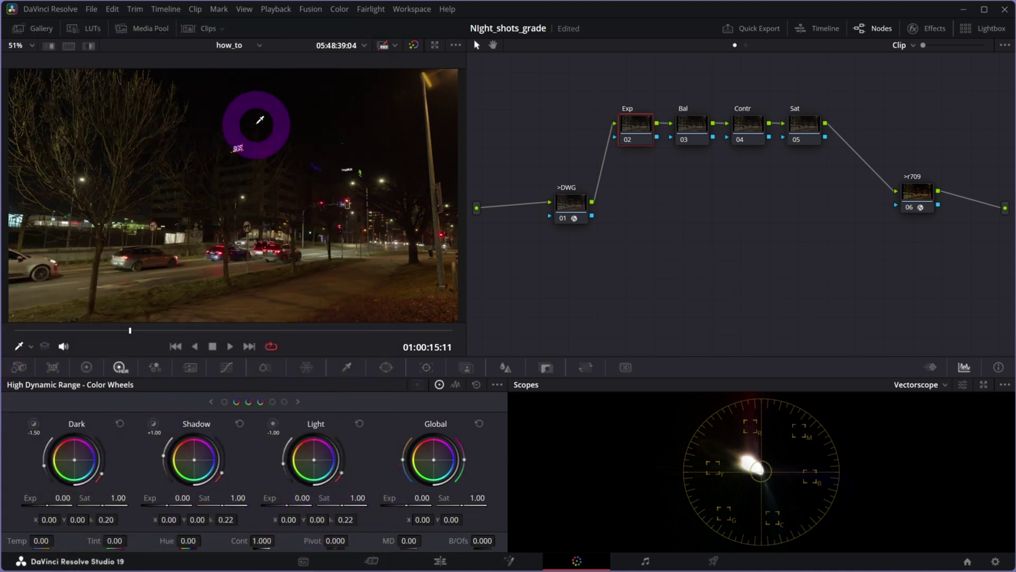
click(301, 171)
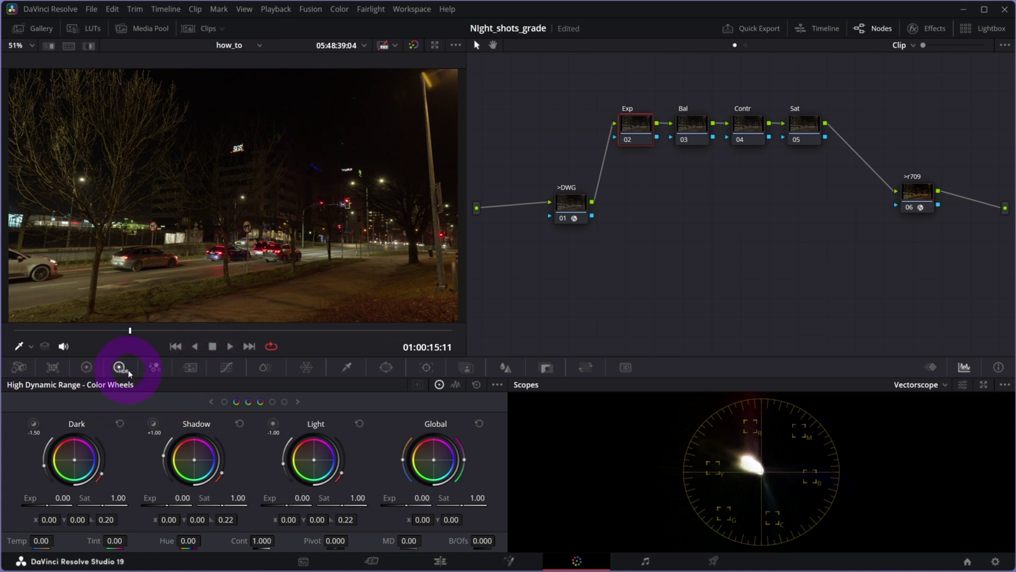
click(497, 385)
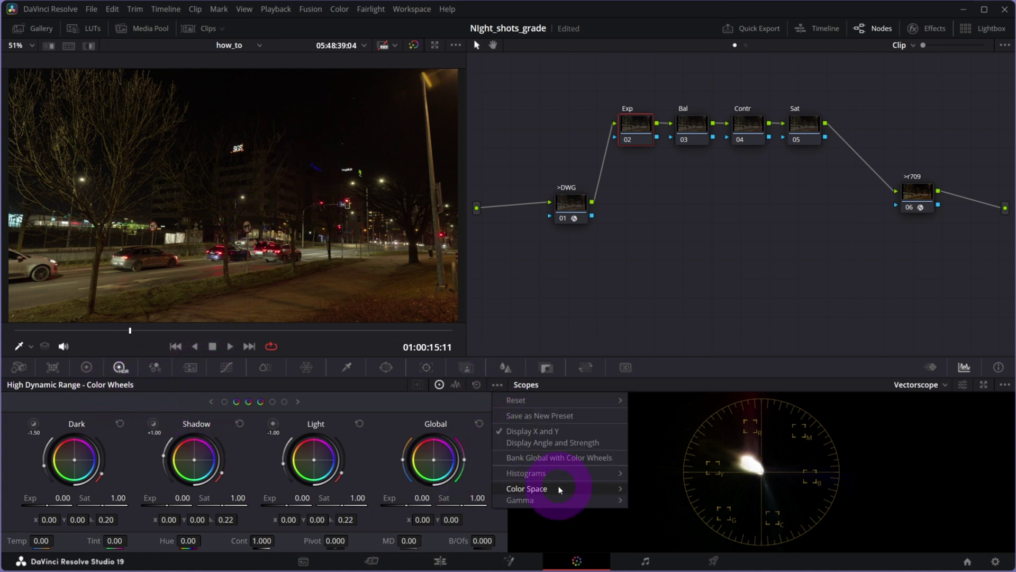
mouse_move(558, 485)
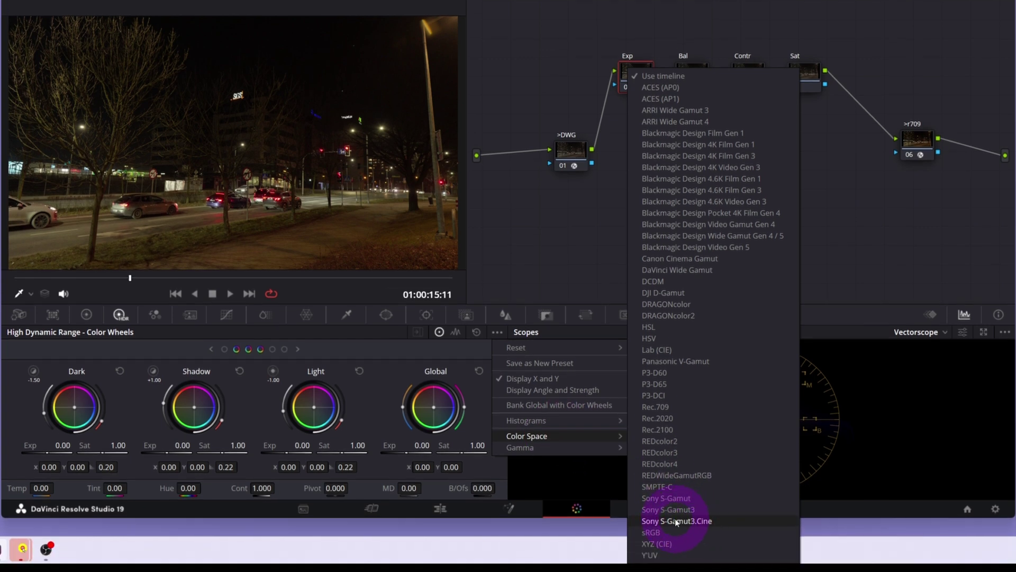
click(680, 521)
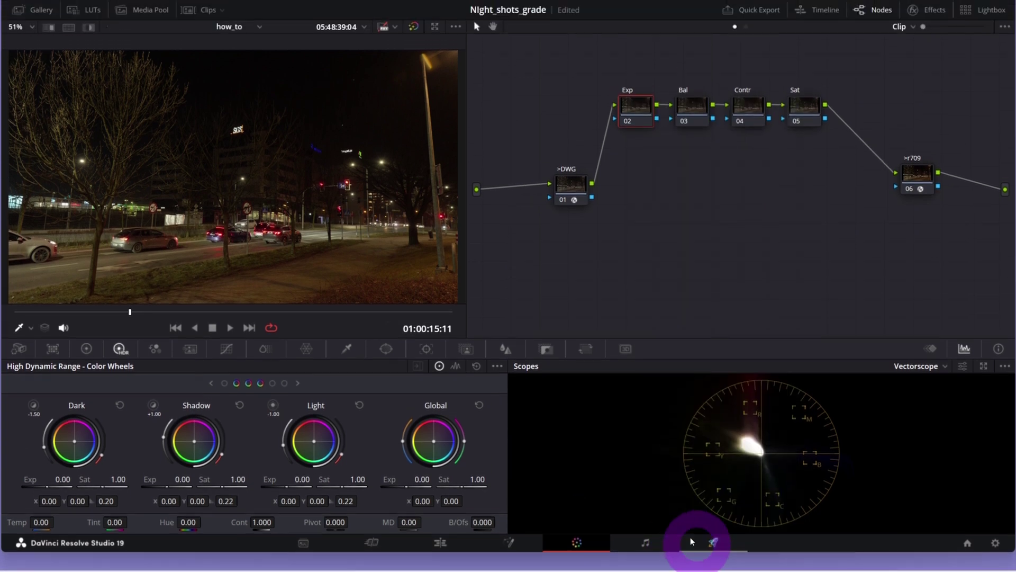
click(497, 332)
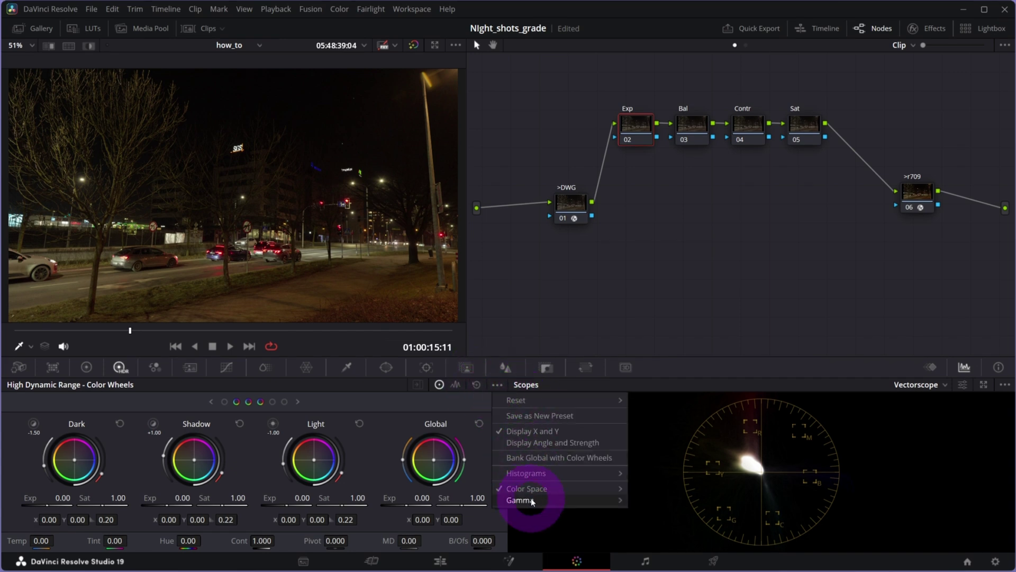
mouse_move(529, 500)
click(691, 527)
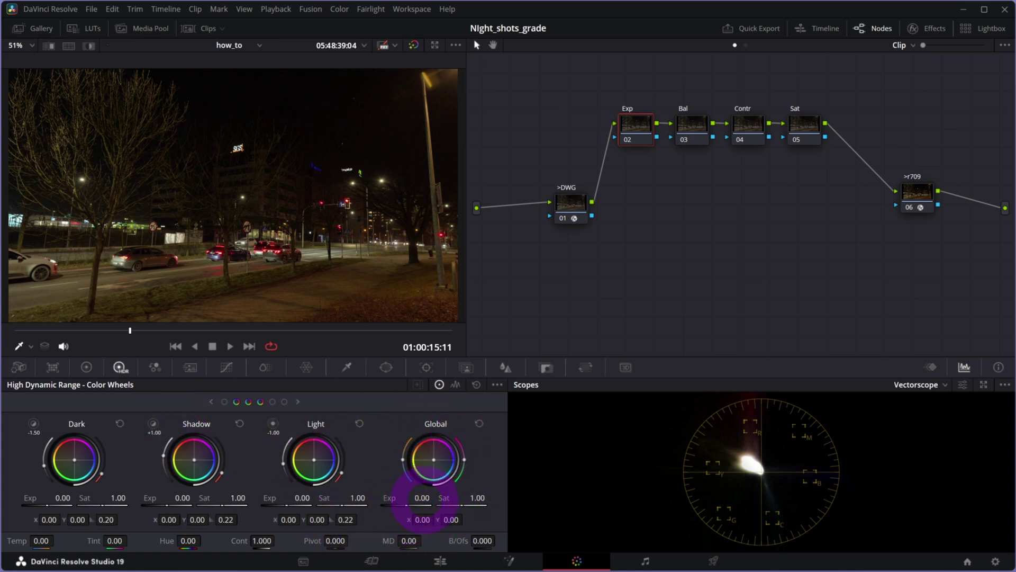
Raise Global exposure to 1.00 and toggle the Exp node to compare before/after.
mouse_move(422, 497)
mouse_down()
mouse_move(468, 503)
mouse_move(651, 481)
mouse_move(592, 487)
mouse_move(660, 494)
mouse_move(423, 499)
mouse_up()
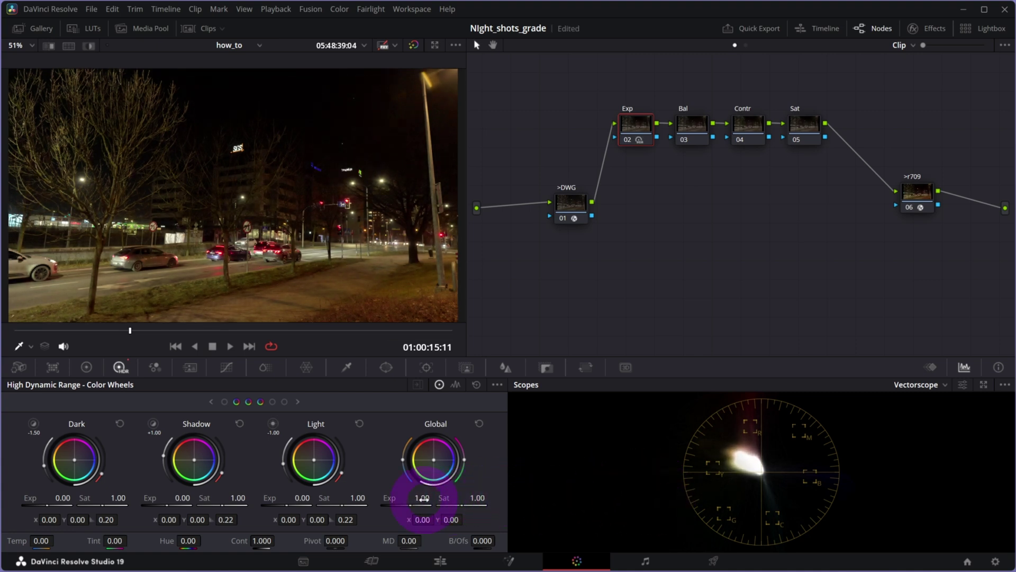
click(664, 149)
drag(644, 131, 641, 134)
key(ctrl+d)
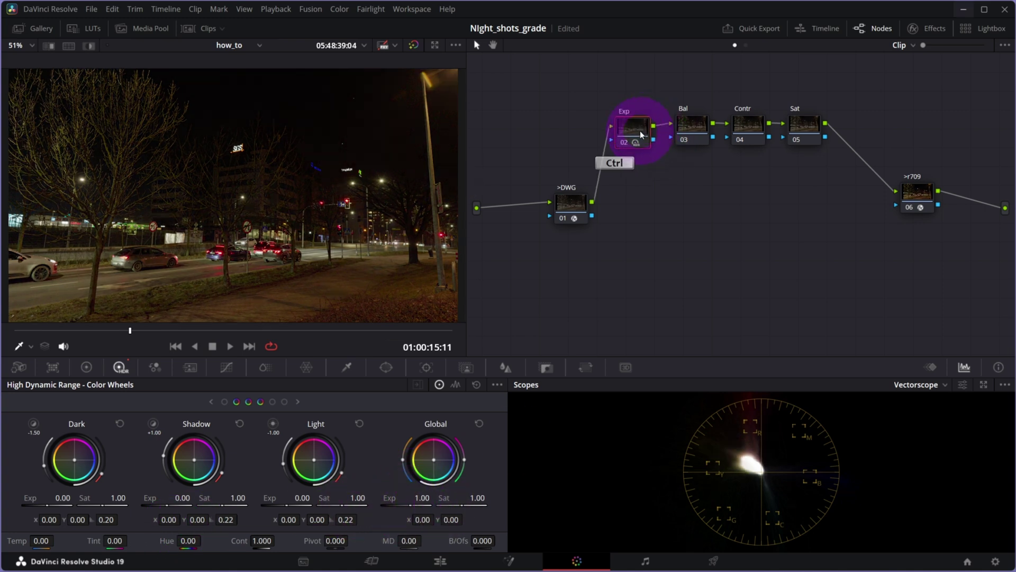
key(ctrl+d)
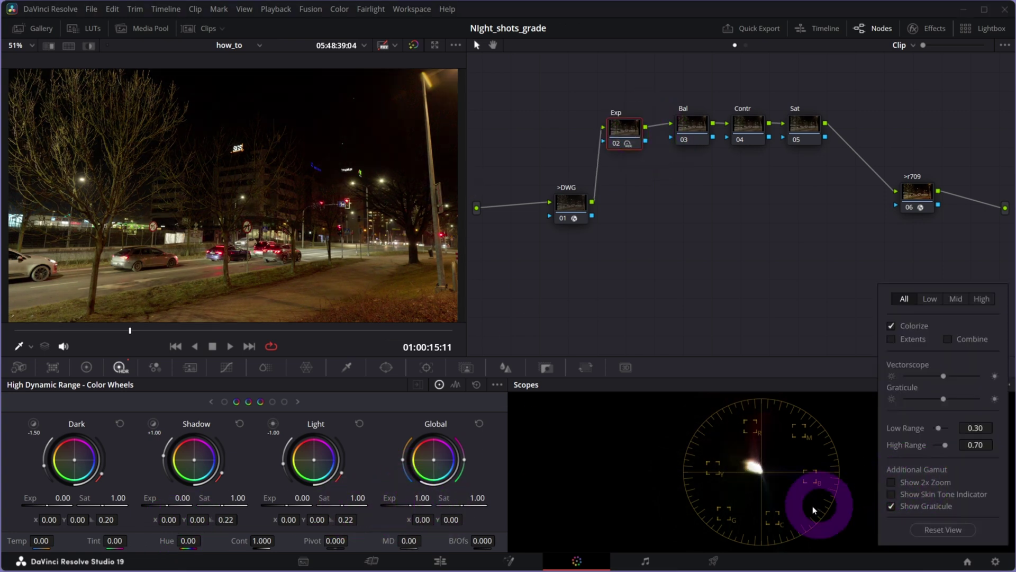
On the Bal node, set the Primaries luminance mix to 0 and save the project.
click(838, 306)
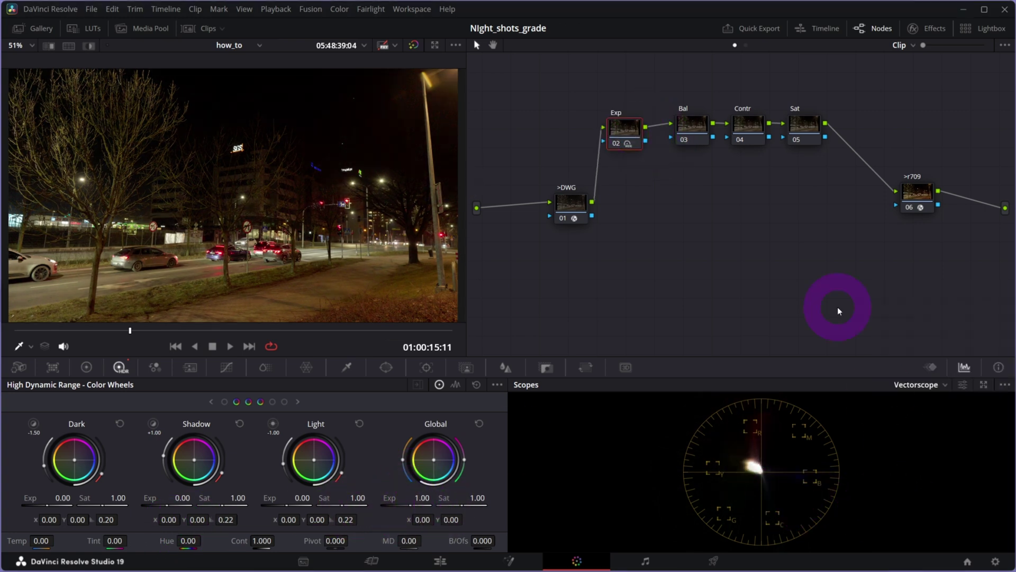
click(689, 142)
mouse_move(688, 137)
mouse_down()
mouse_move(681, 156)
mouse_move(693, 127)
mouse_up()
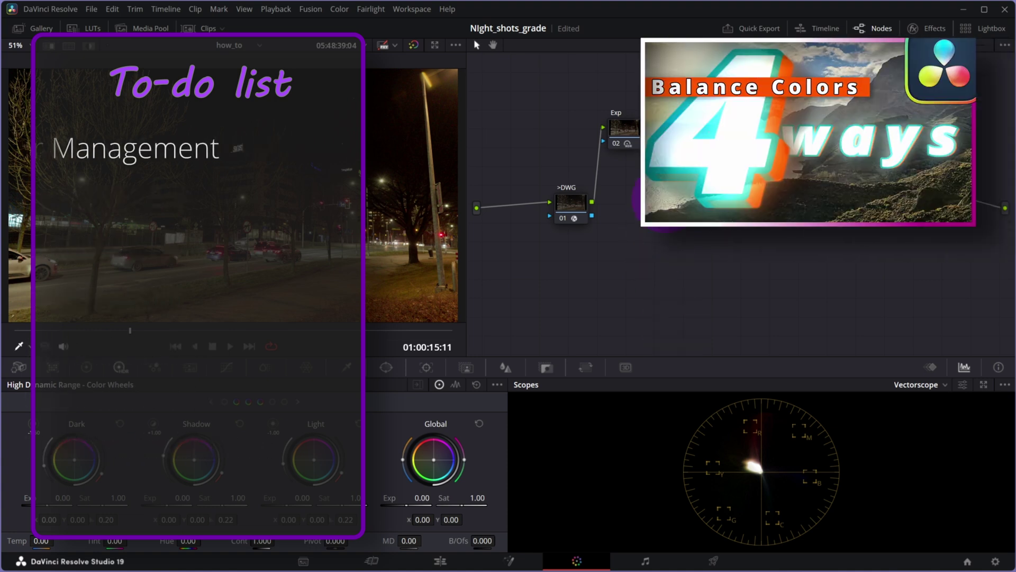
right_click(689, 132)
mouse_move(740, 288)
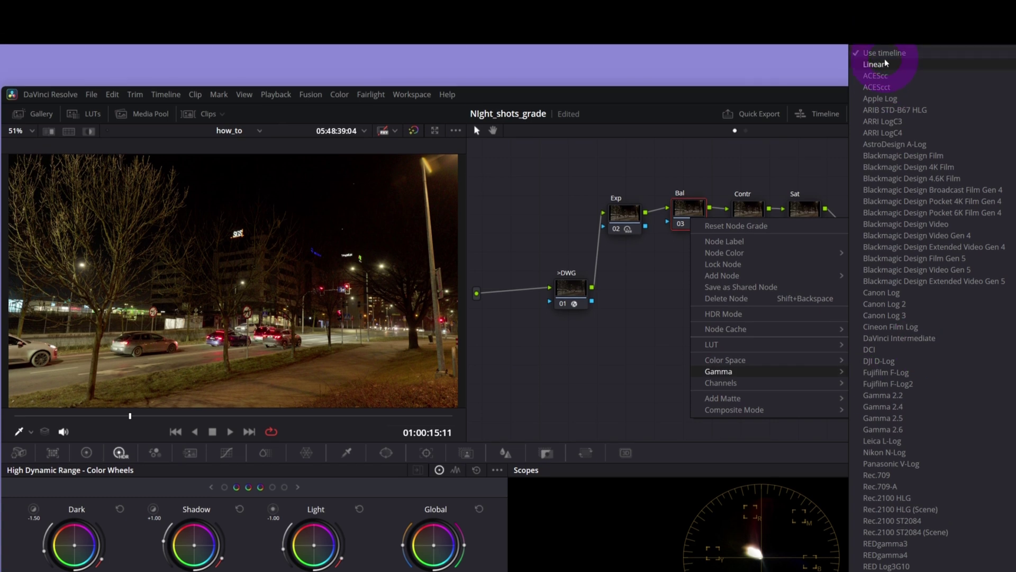
click(881, 11)
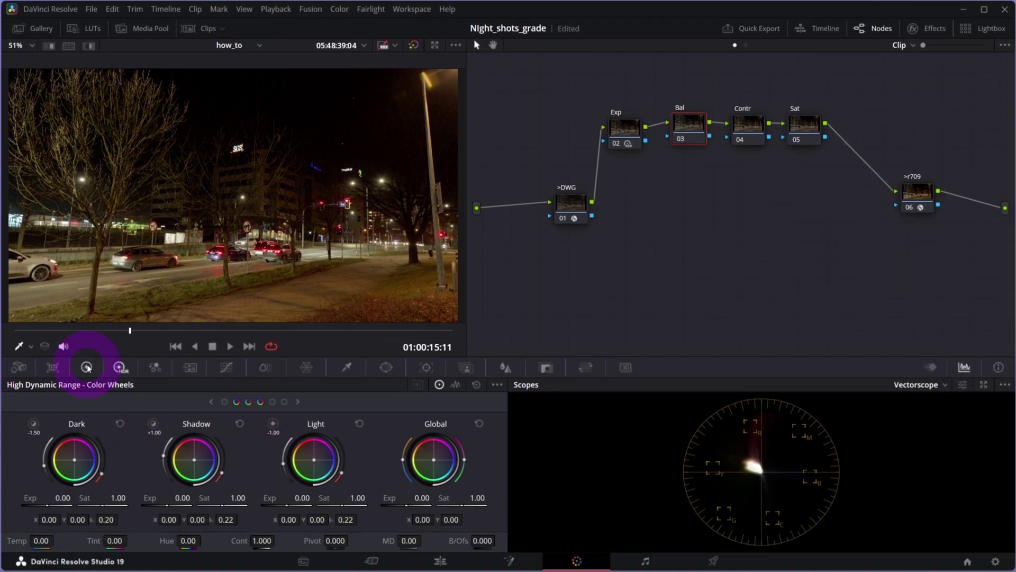
click(86, 385)
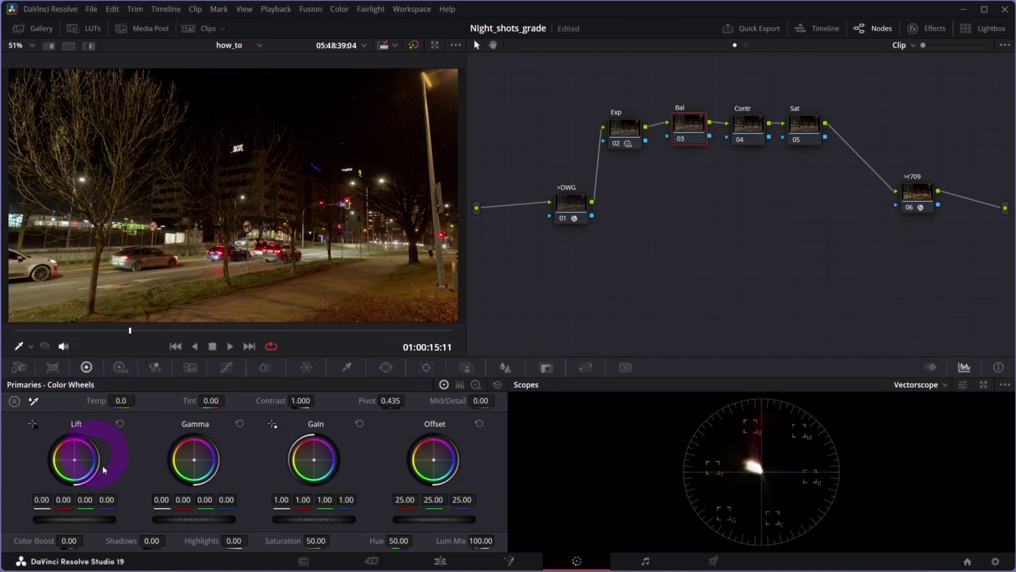
click(481, 540)
text(0)
key(Return)
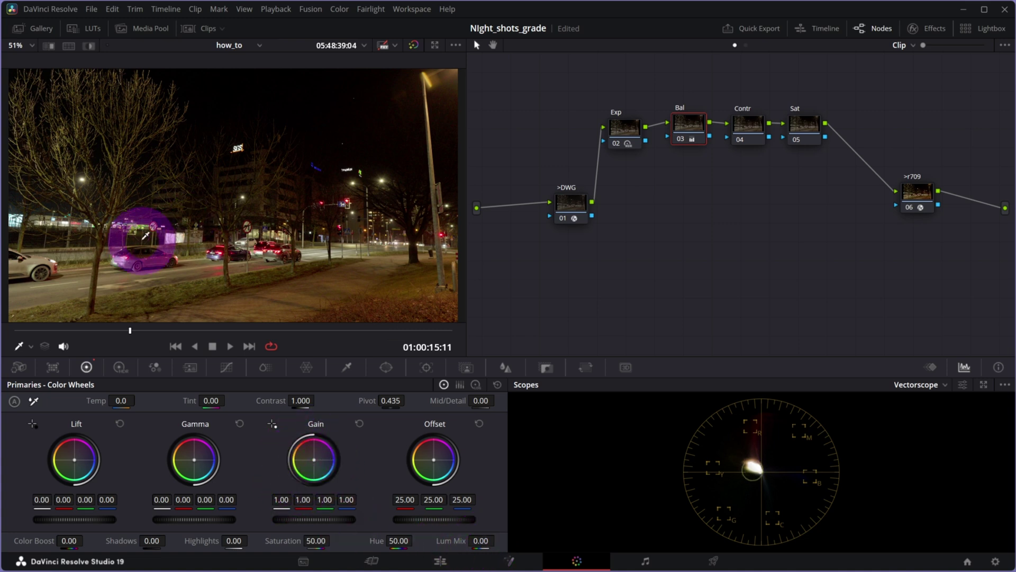
key(ctrl+s)
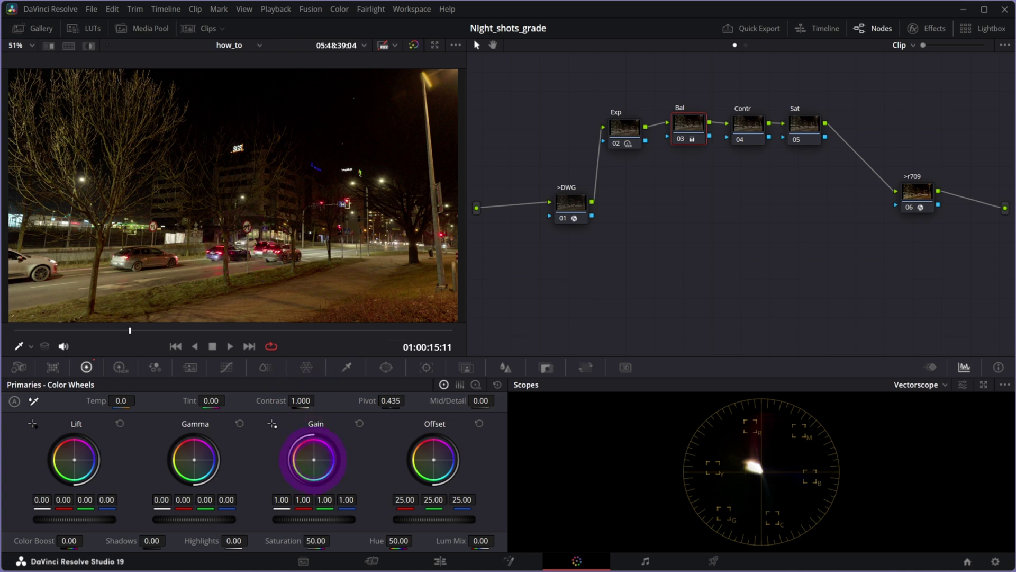
Push Gain toward blue (red 0.84, blue 1.40), comparing with the node toggled off.
mouse_move(312, 459)
mouse_down()
mouse_move(345, 456)
mouse_move(329, 456)
mouse_up()
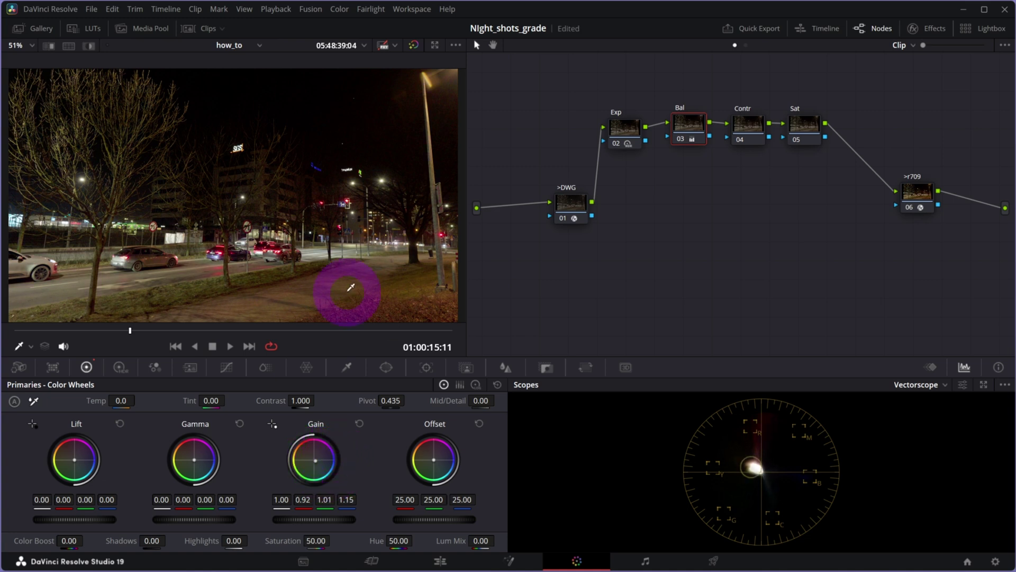
key(ctrl+d)
key(ctrl+d)
drag(314, 460, 338, 464)
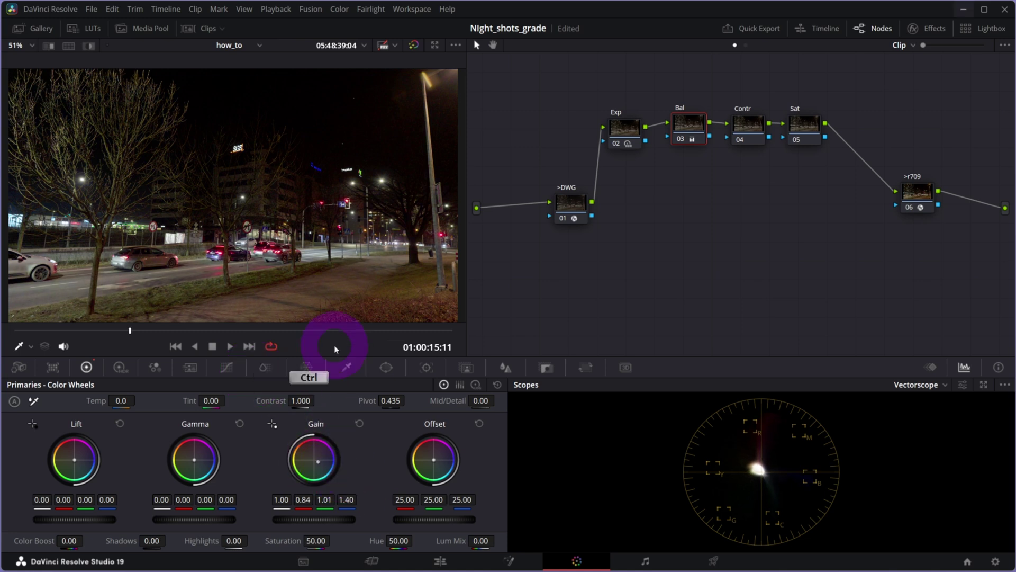
key(ctrl+d)
key(ctrl+d)
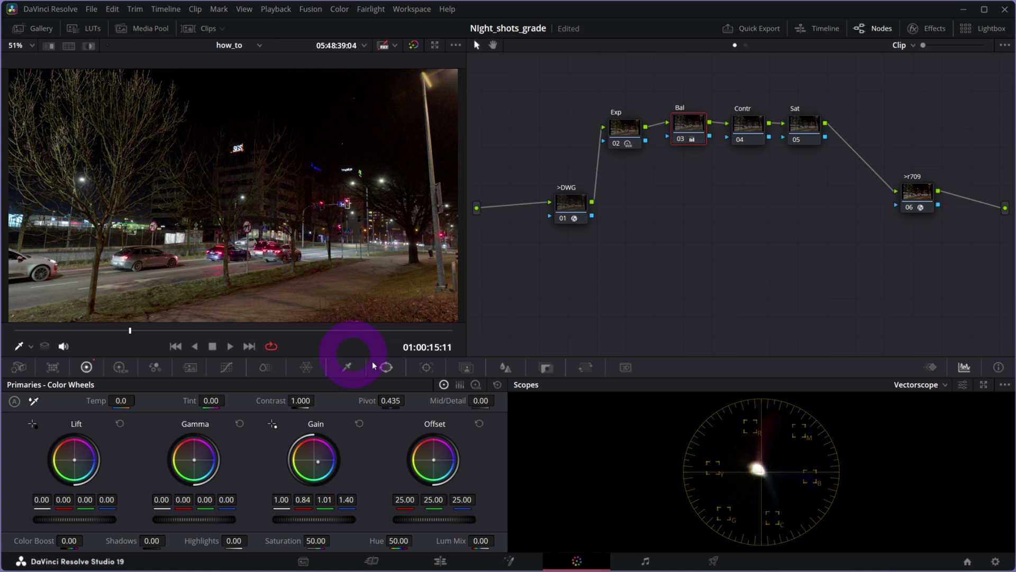
click(748, 131)
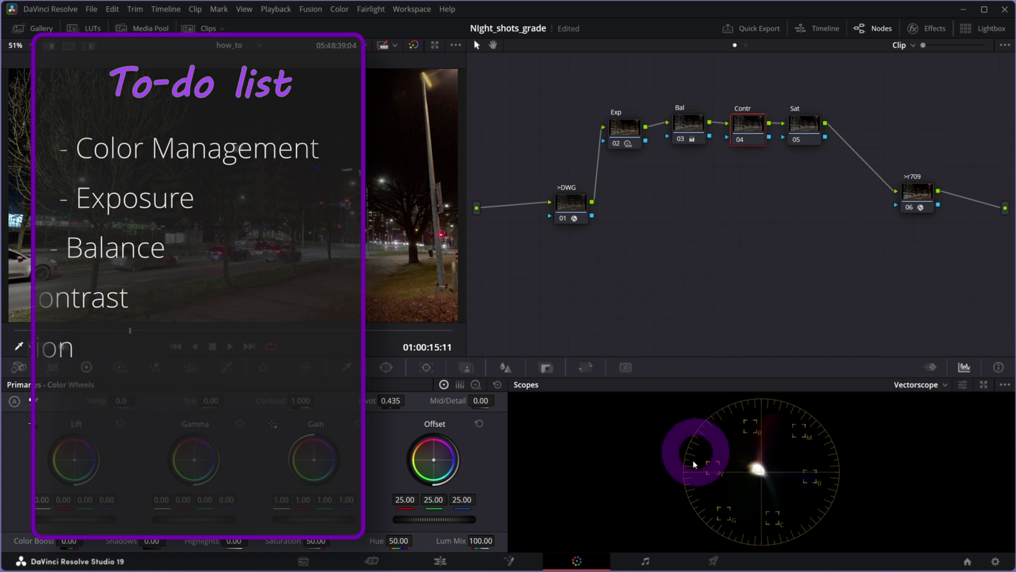
Add two points on the Contr node's custom curve, pull the lower down, preview enlarged.
click(227, 367)
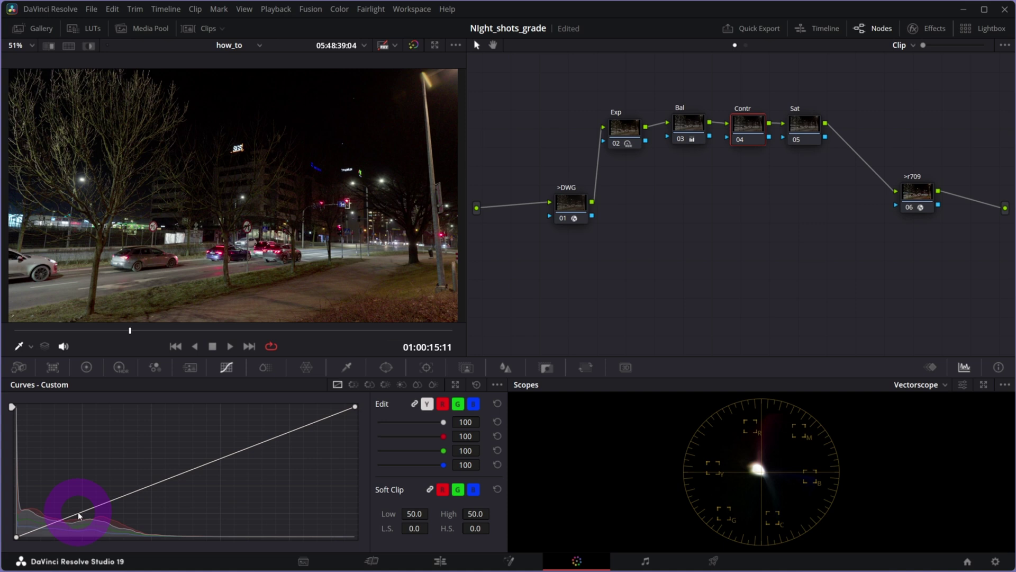
click(65, 518)
click(99, 501)
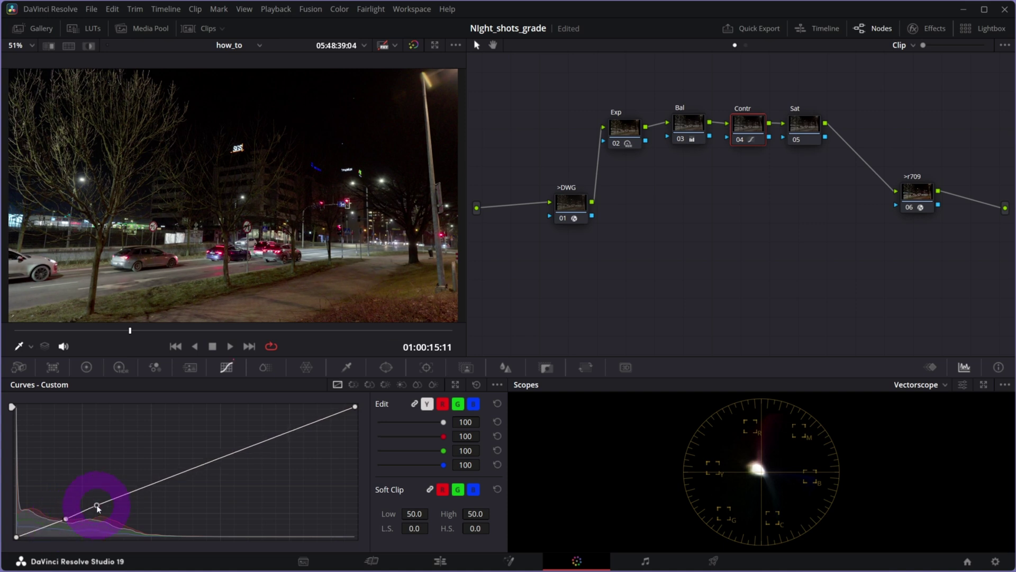
drag(100, 503, 79, 515)
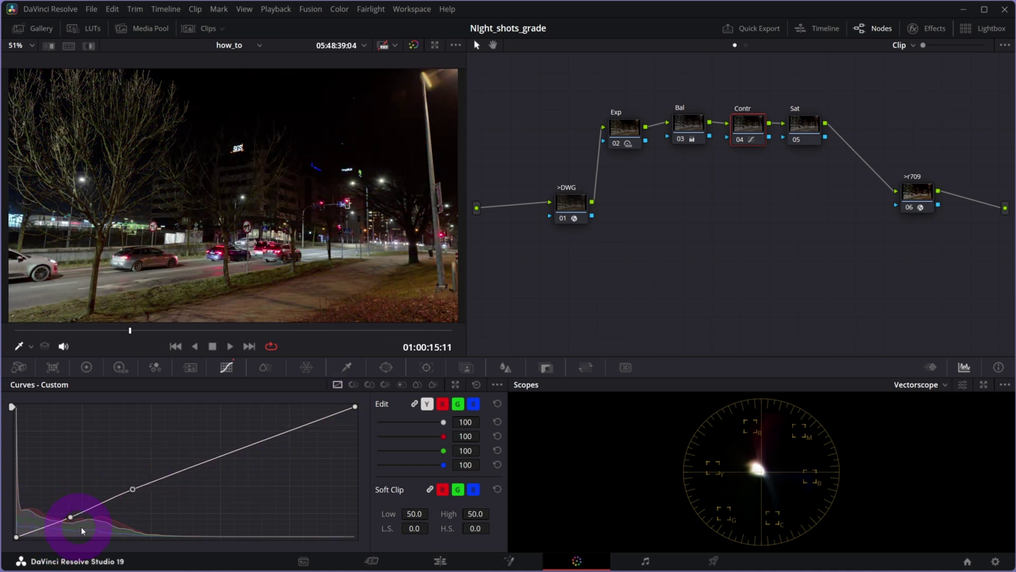
click(151, 503)
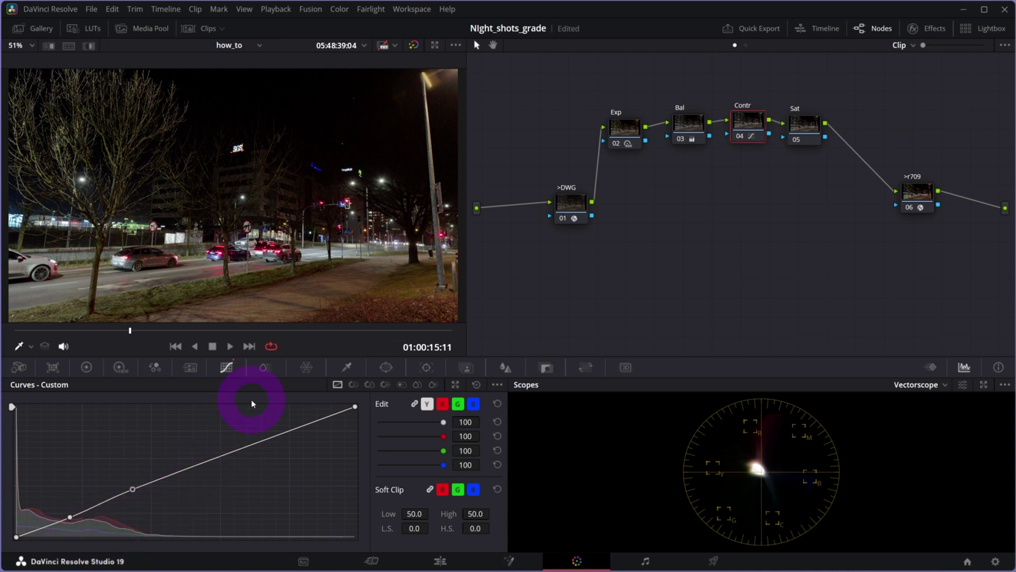
key(ctrl+f)
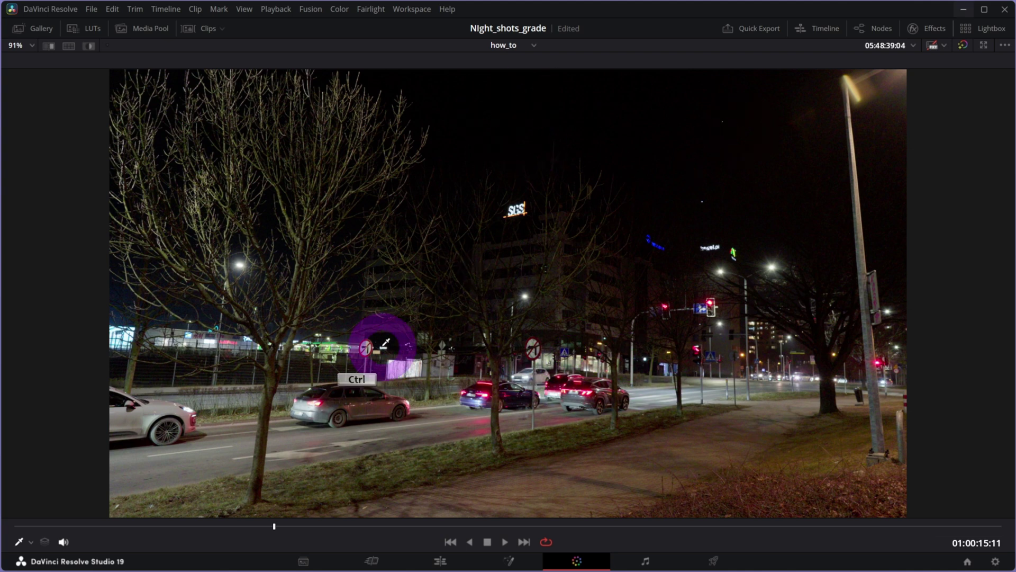
key(ctrl)
key(ctrl+f)
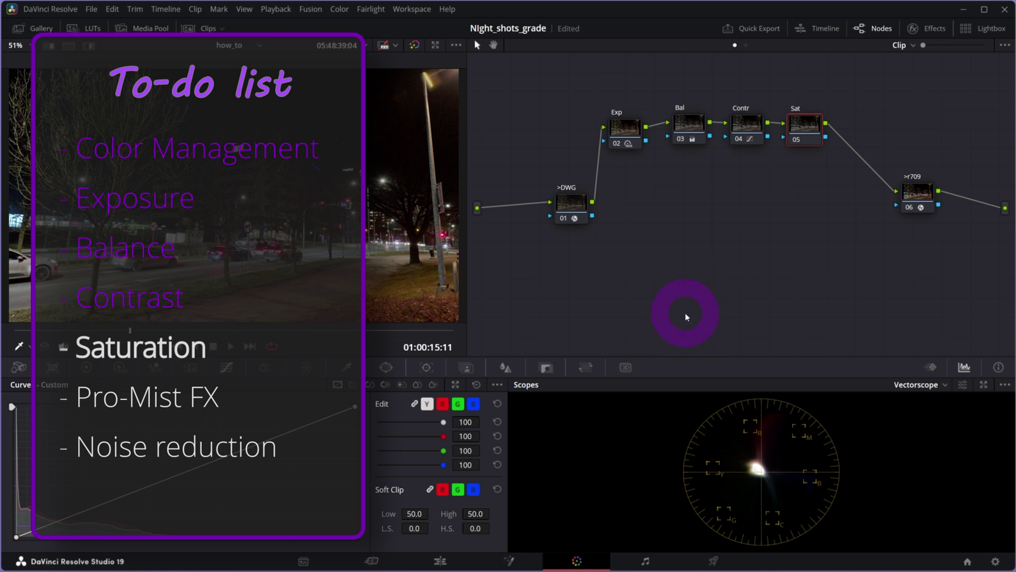
Raise the Sat node's ColorSlice density to 0.28, then select the r709 node.
click(264, 367)
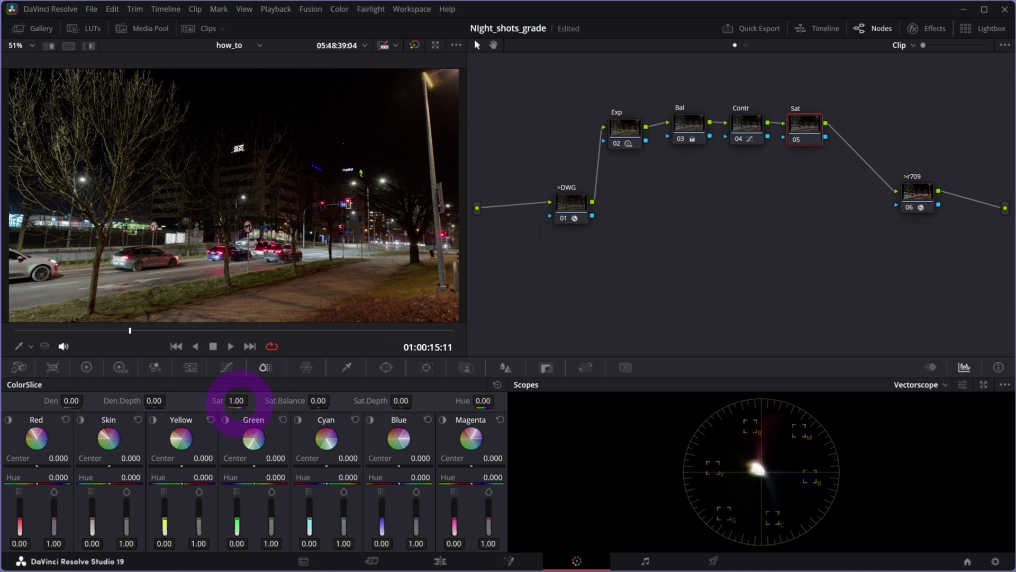
drag(238, 401, 249, 402)
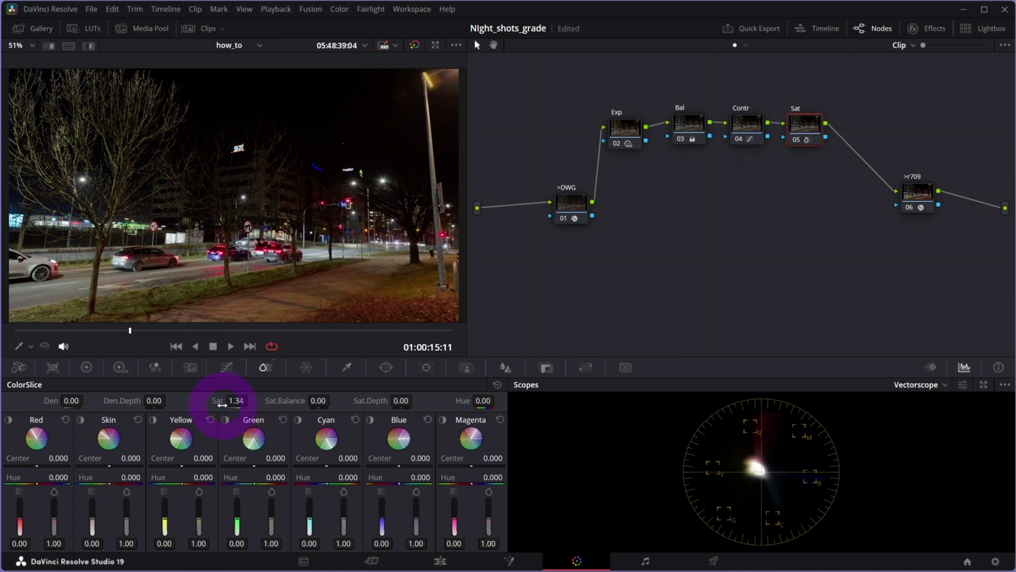
drag(76, 399, 86, 400)
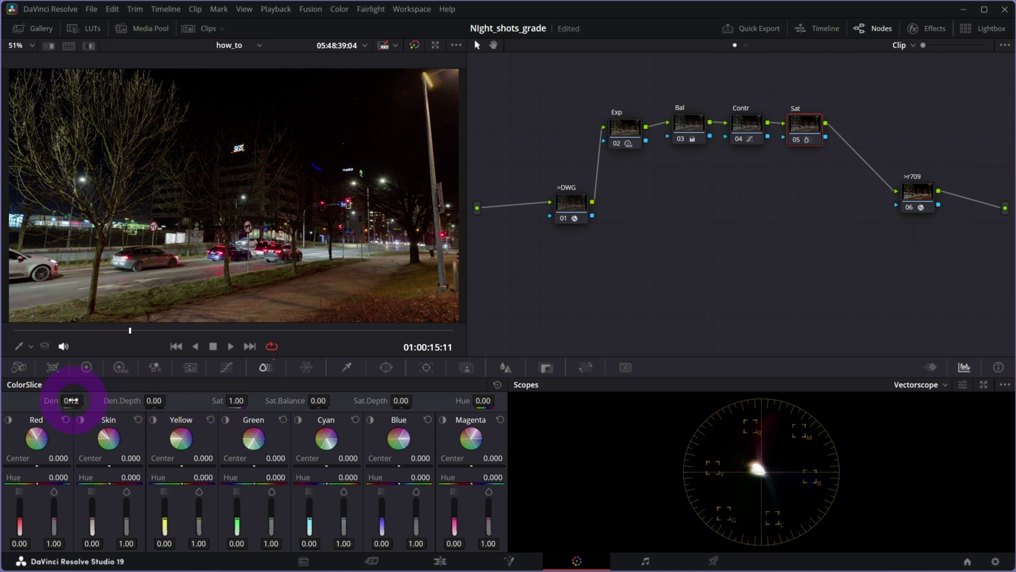
drag(76, 401, 77, 400)
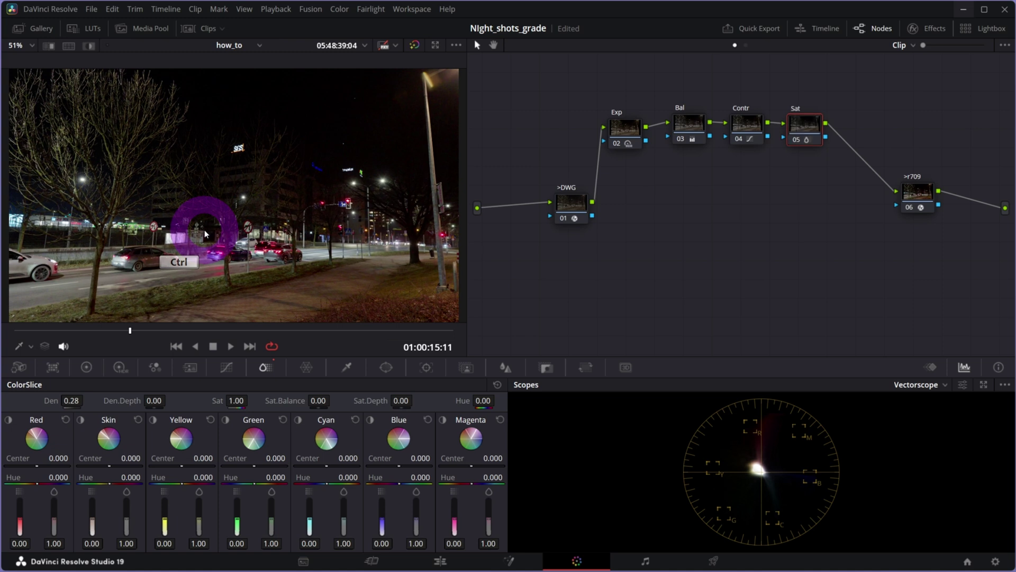
click(872, 194)
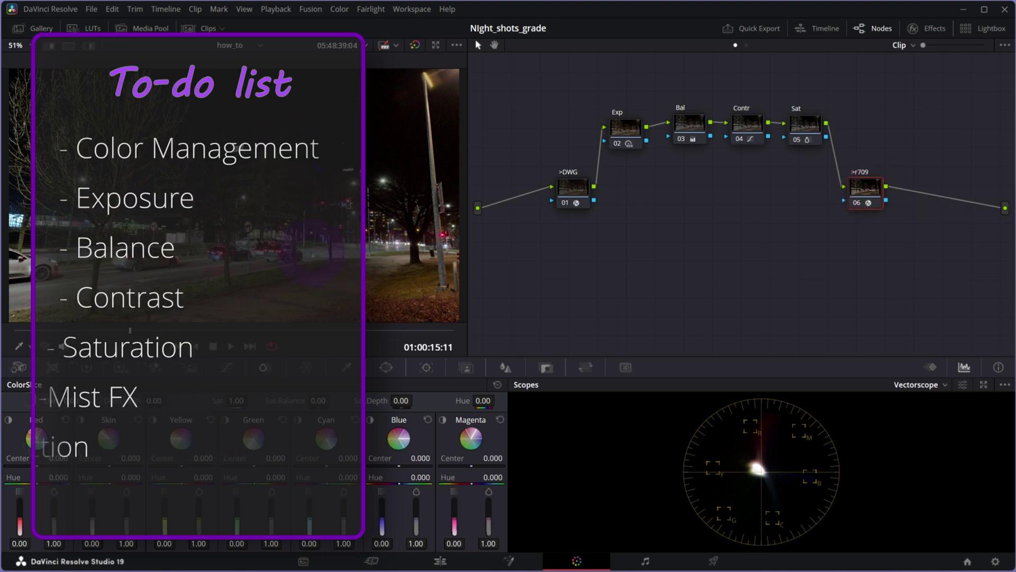
Save, add node 07 after >r709, and apply the Glow effect found by searching 'gl'.
key(ctrl+s)
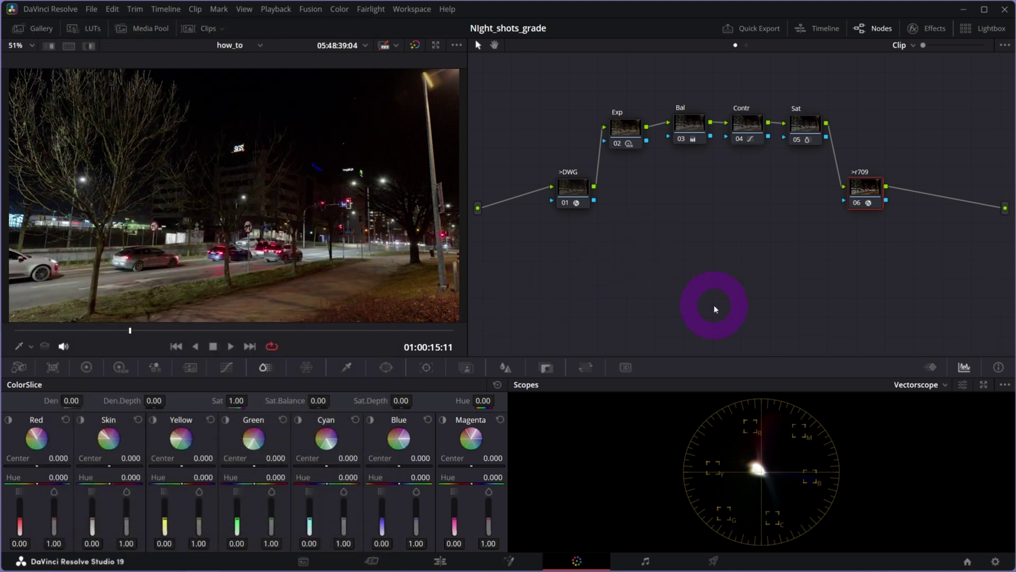
drag(866, 194, 859, 201)
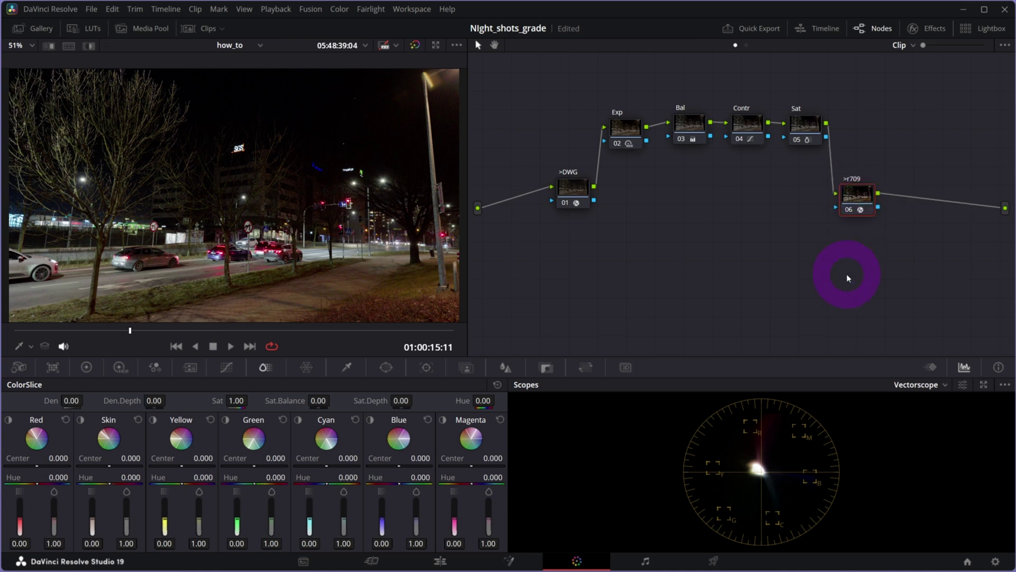
key(alt+s)
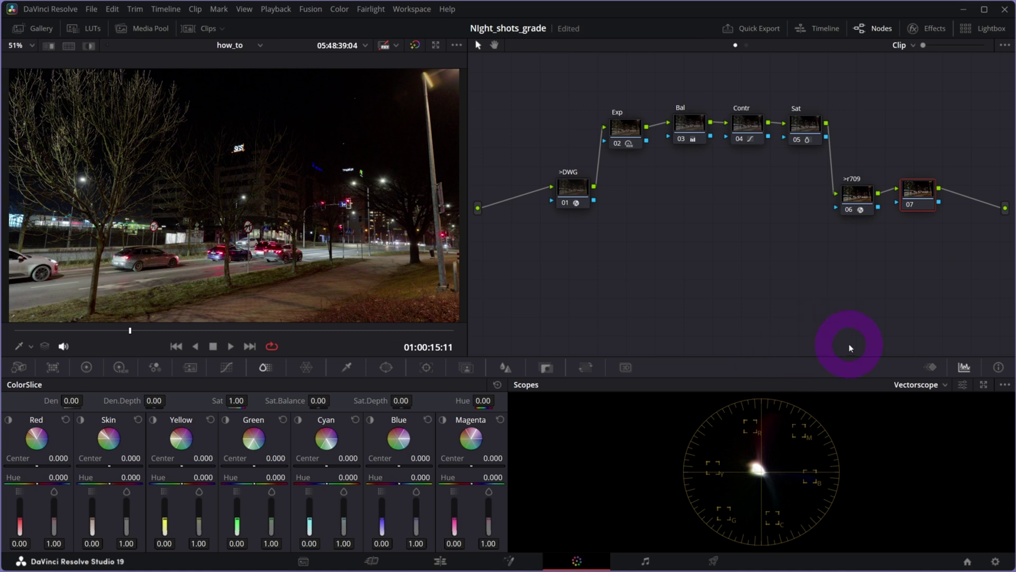
click(926, 28)
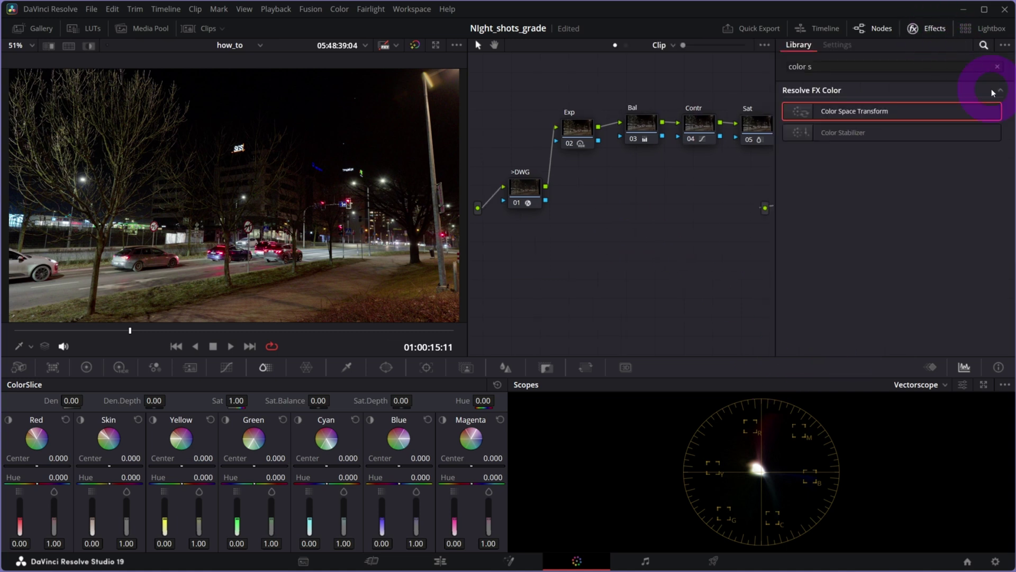
click(846, 67)
text(glo)
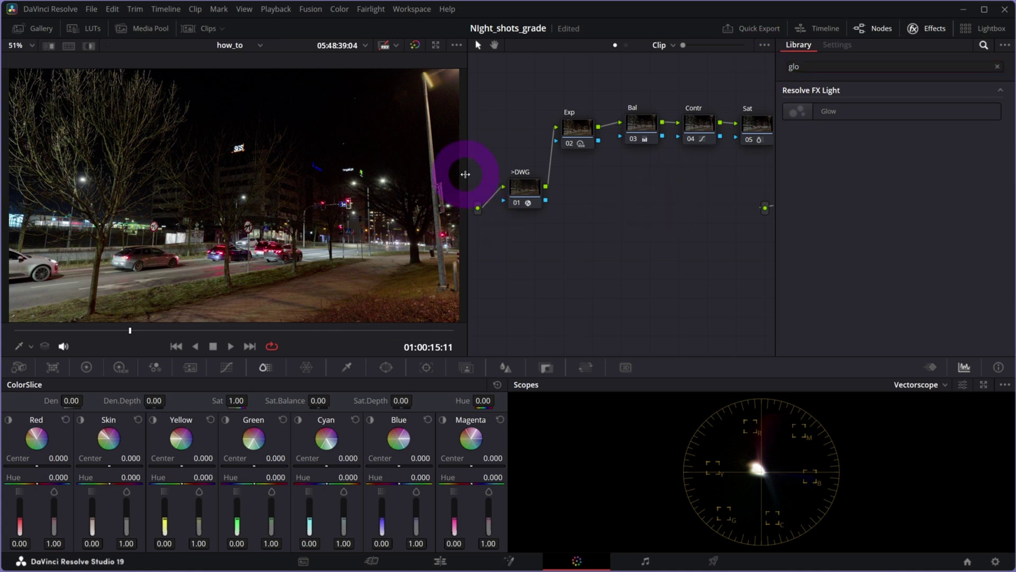
drag(463, 175, 272, 163)
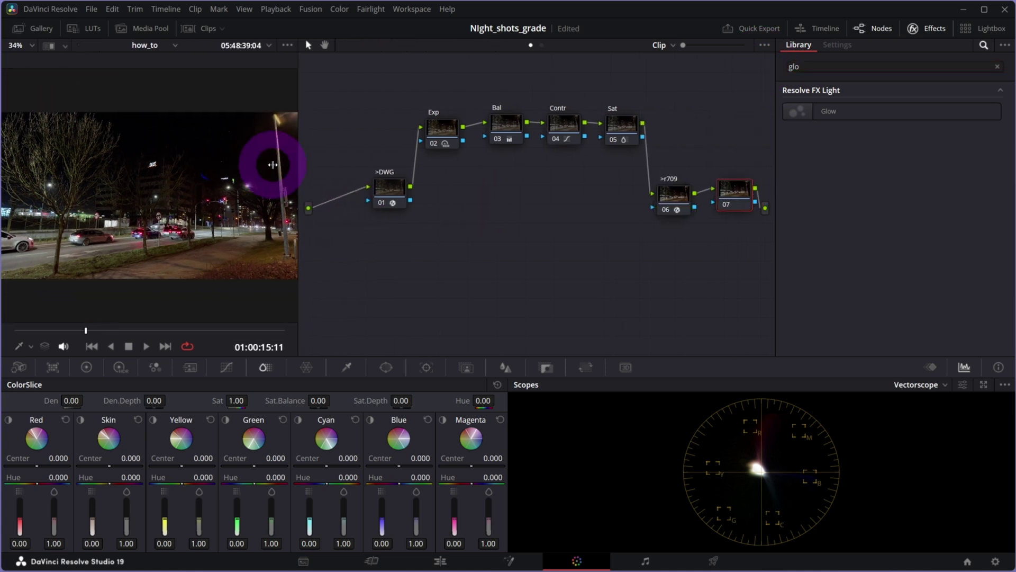
drag(800, 111, 734, 193)
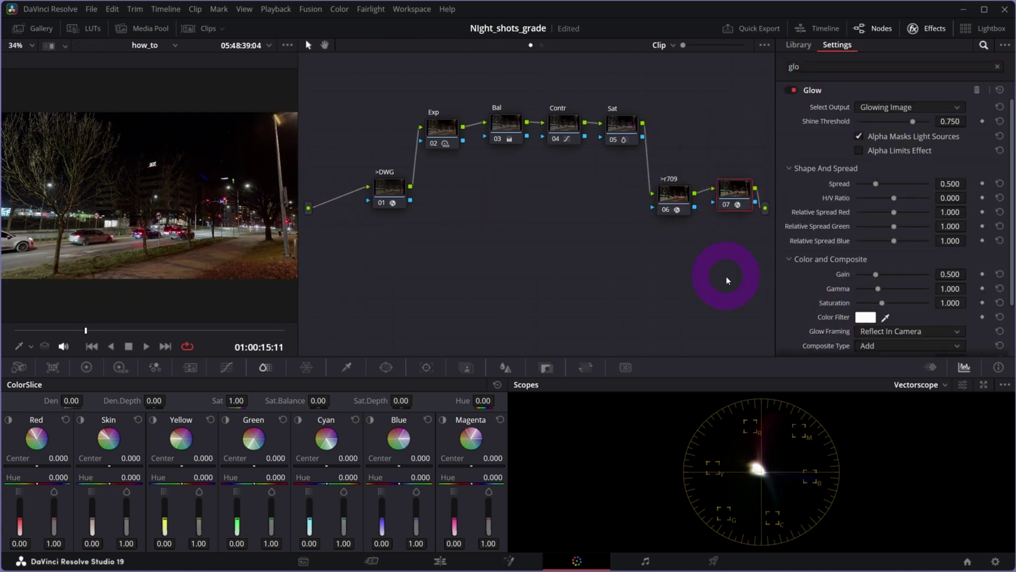
Enlarge the viewer and tidy the node graph with Cleanup Node Graph.
drag(244, 274, 524, 242)
right_click(544, 289)
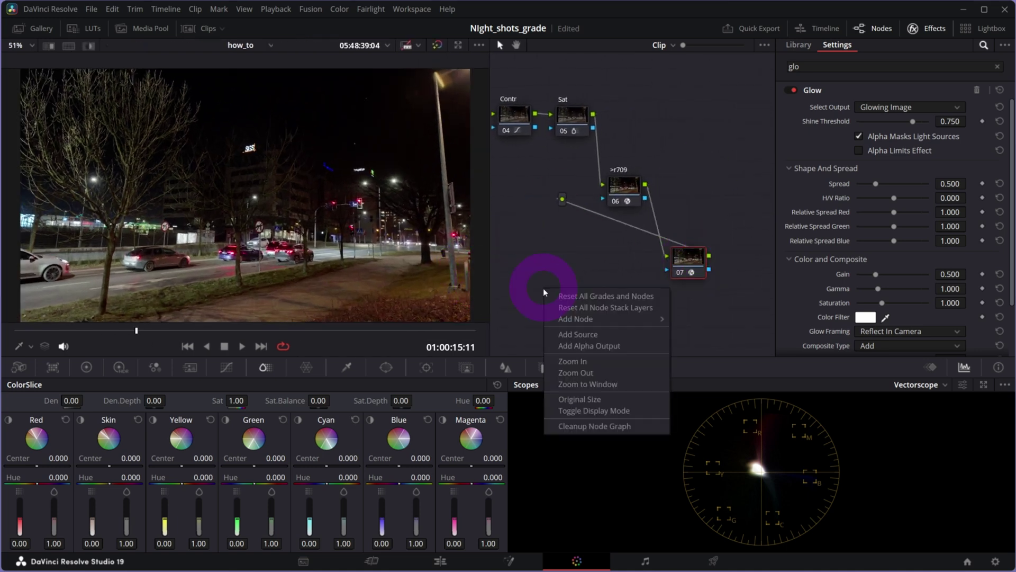
click(583, 426)
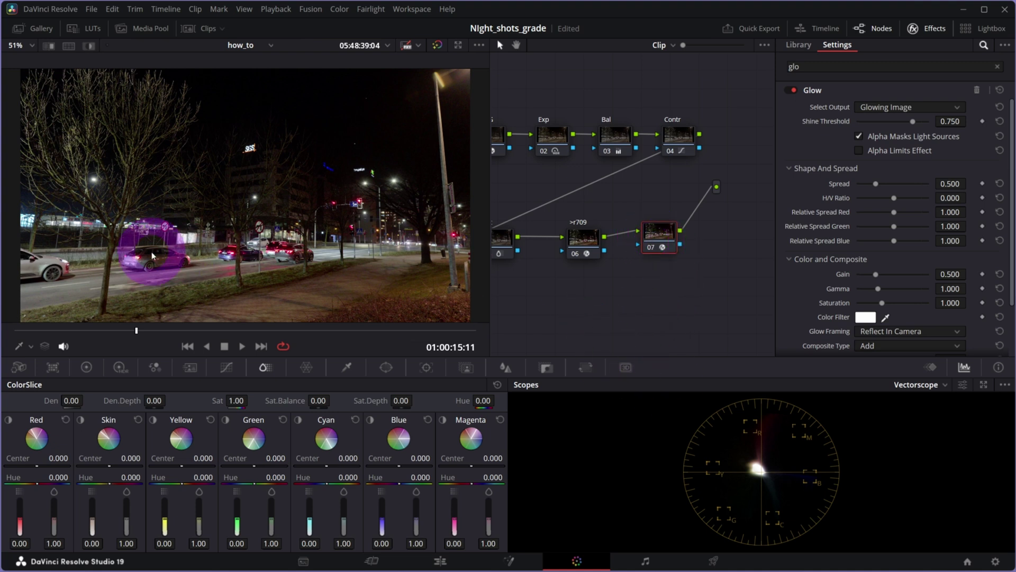
mouse_move(665, 236)
mouse_down()
mouse_move(660, 247)
mouse_move(662, 236)
mouse_up()
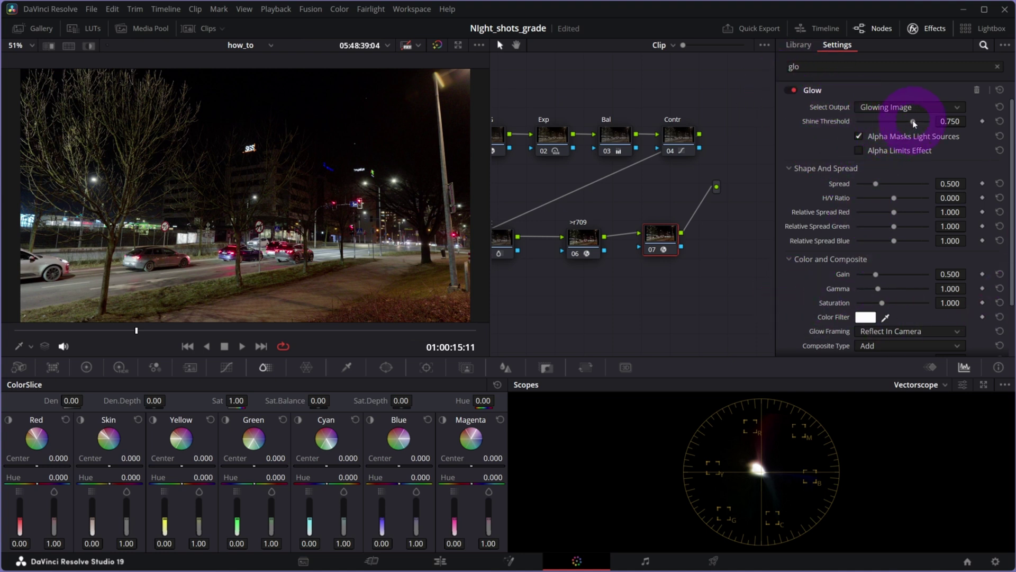
Drop the glow's Shine Threshold and Saturation to 0 and preview the faded glow.
drag(914, 124, 799, 125)
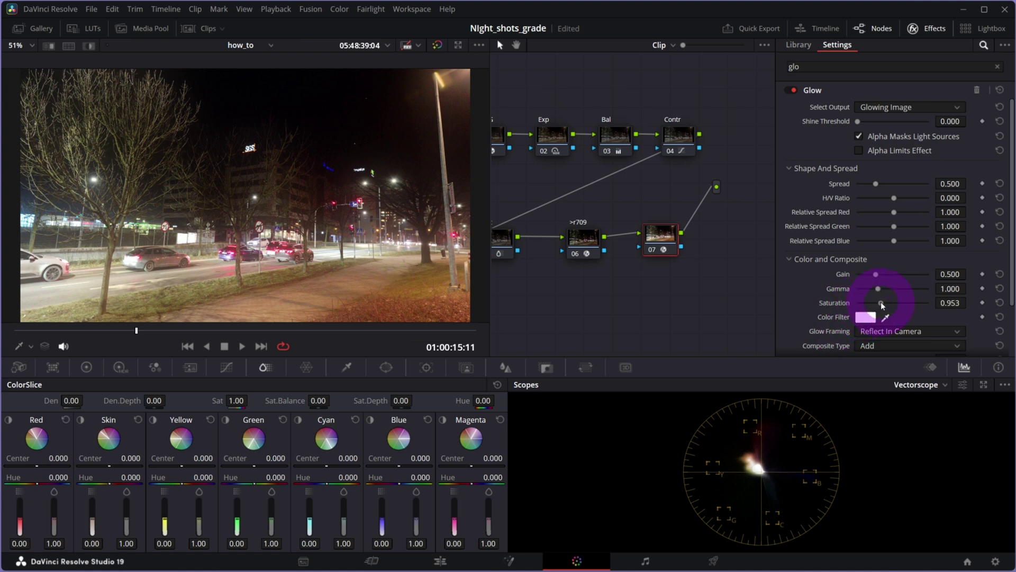
mouse_move(882, 306)
mouse_down()
mouse_move(828, 307)
mouse_move(970, 304)
mouse_move(891, 300)
mouse_move(934, 306)
mouse_move(894, 312)
mouse_move(829, 300)
mouse_move(921, 310)
mouse_move(832, 315)
mouse_up()
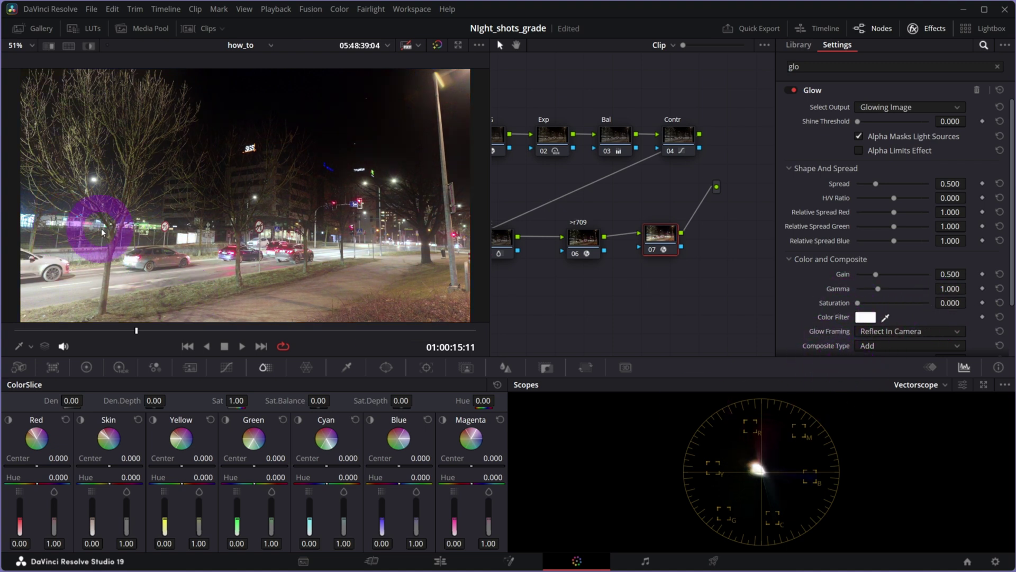
scroll(791, 345, down, 3)
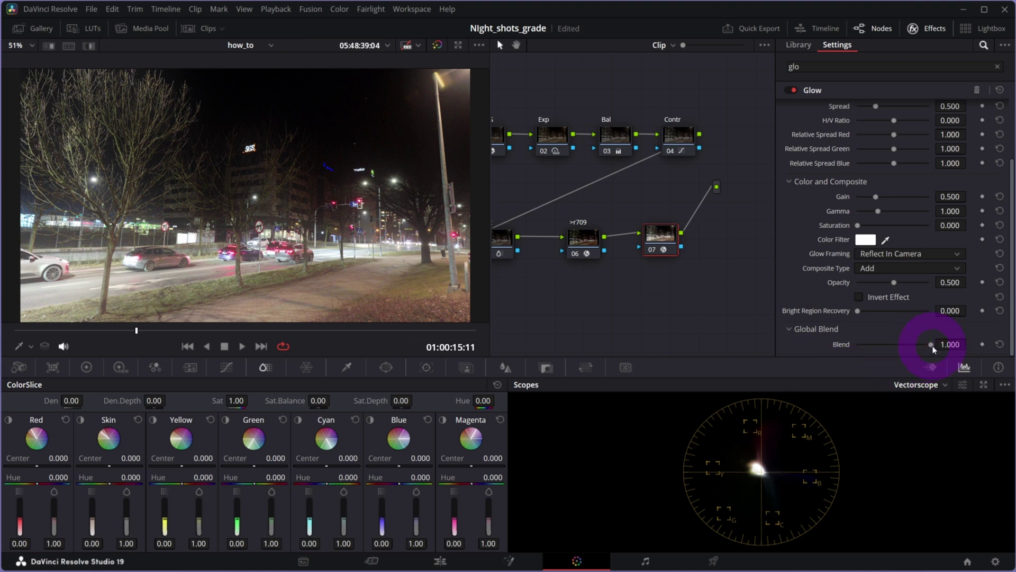
mouse_move(933, 349)
mouse_down()
mouse_move(850, 350)
mouse_move(873, 341)
mouse_move(932, 345)
mouse_up()
scroll(797, 260, up, 3)
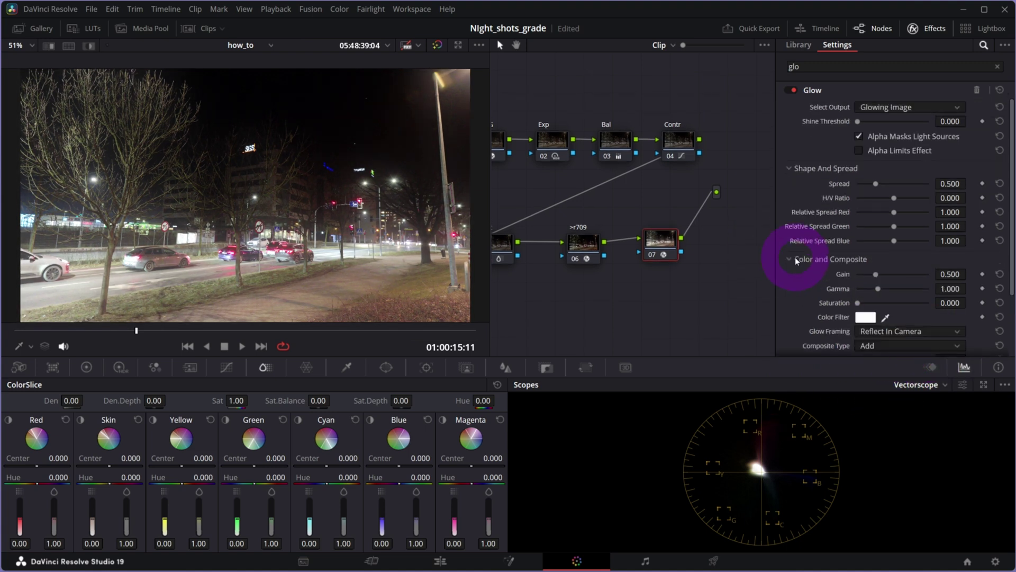
Show the glow alone and shrink its Spread to 0.152.
click(886, 108)
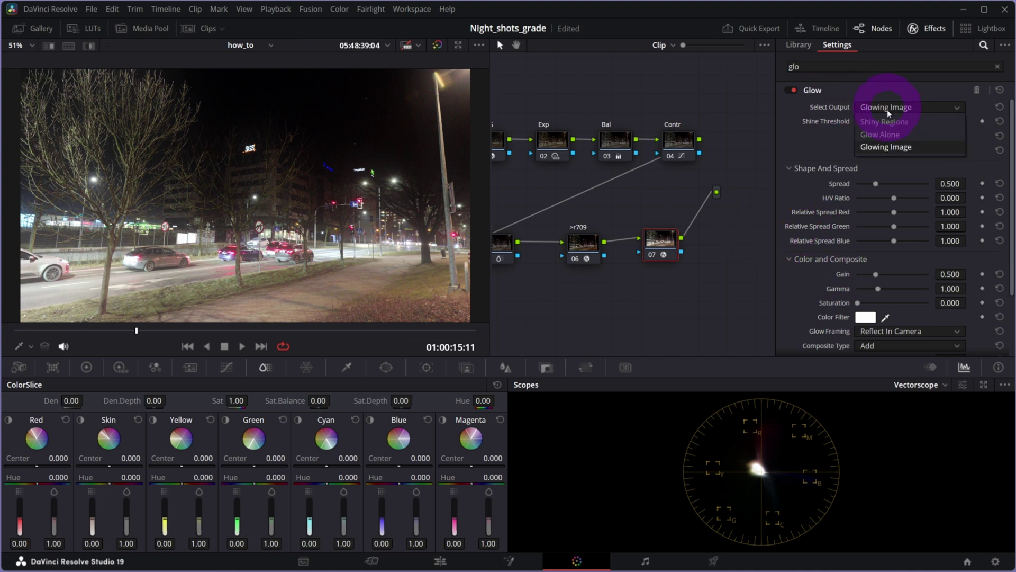
click(888, 139)
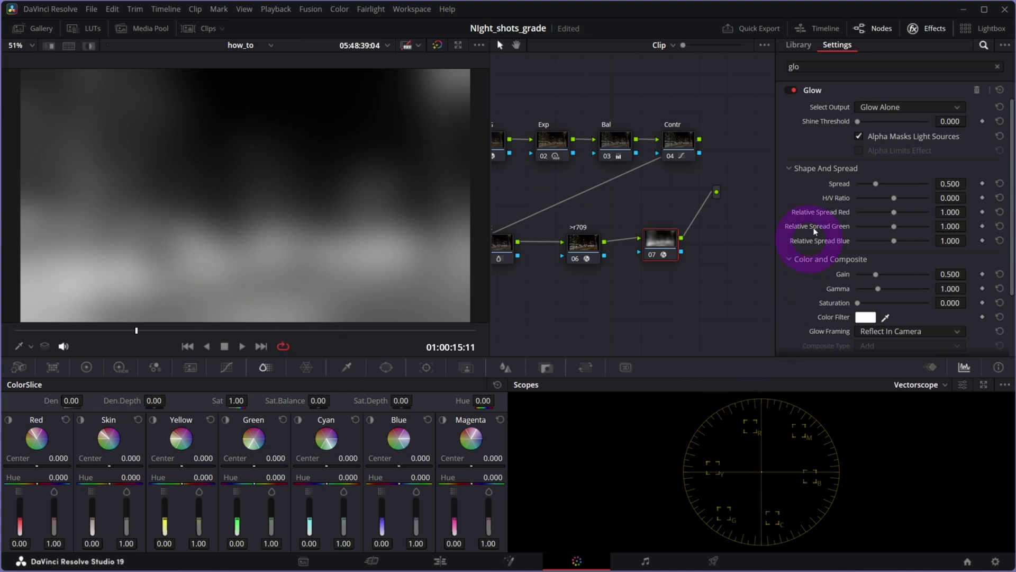
drag(838, 185, 958, 188)
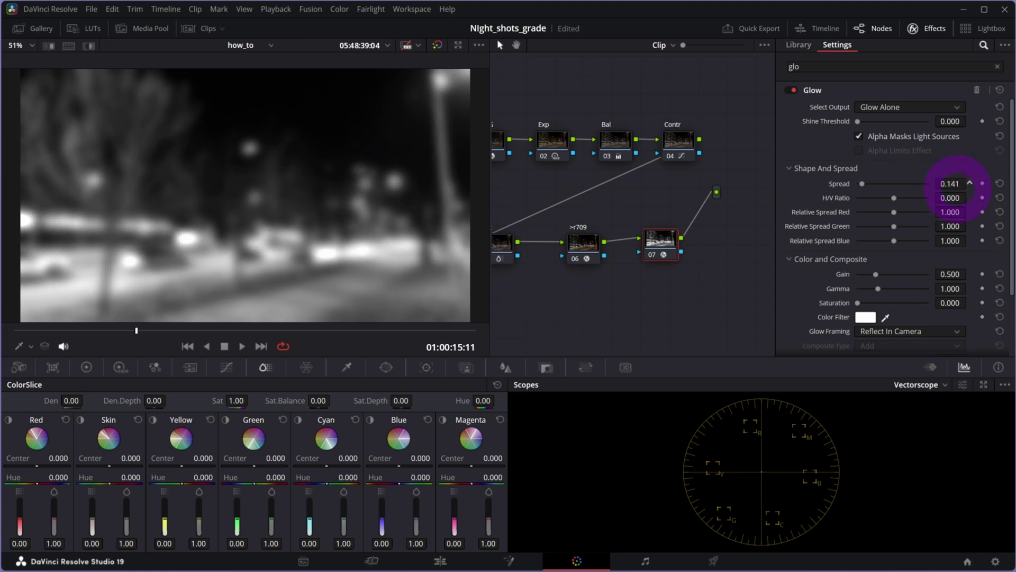
mouse_move(407, 174)
mouse_down()
mouse_move(386, 173)
mouse_move(392, 202)
mouse_move(372, 233)
mouse_move(844, 245)
mouse_up()
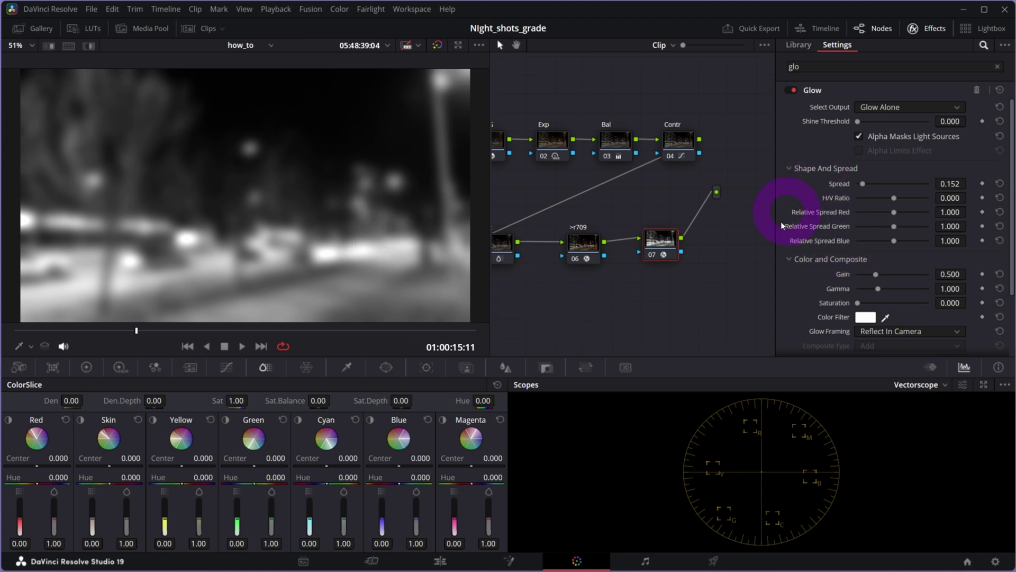
Switch the glow output back to Glowing Image and lower Global Blend to 0.302.
click(871, 105)
click(871, 134)
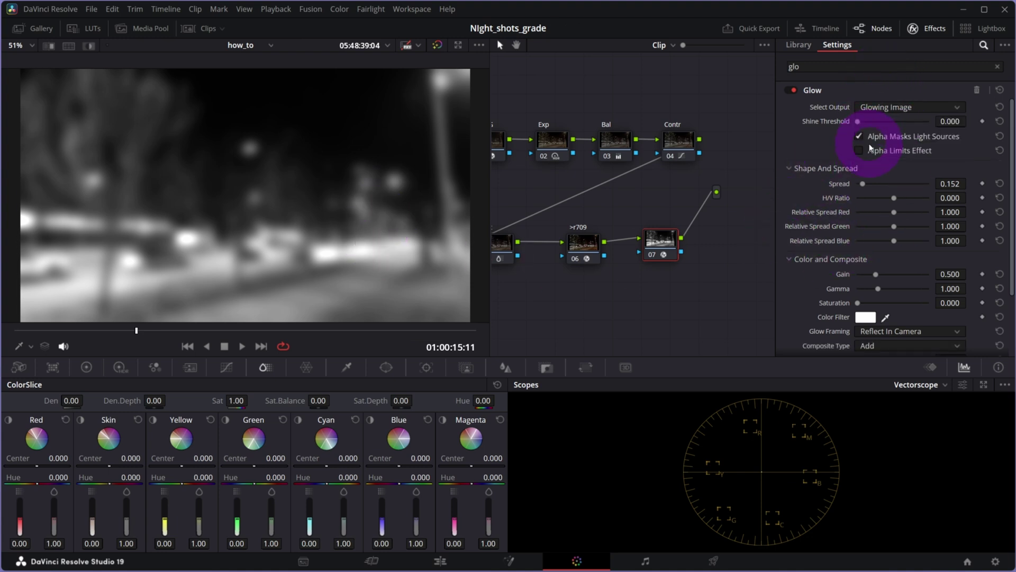
scroll(853, 224, down, 3)
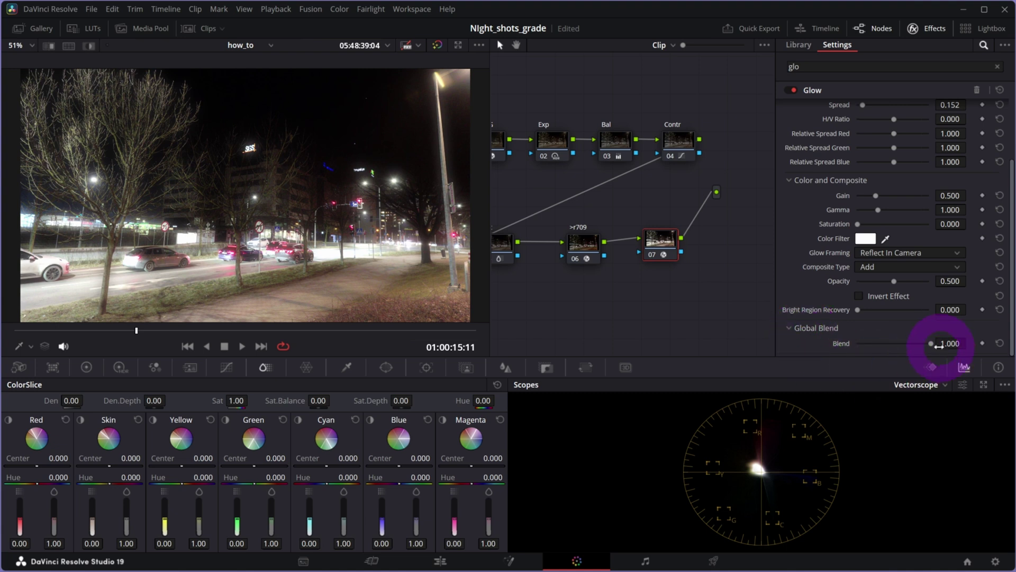
drag(930, 345, 879, 346)
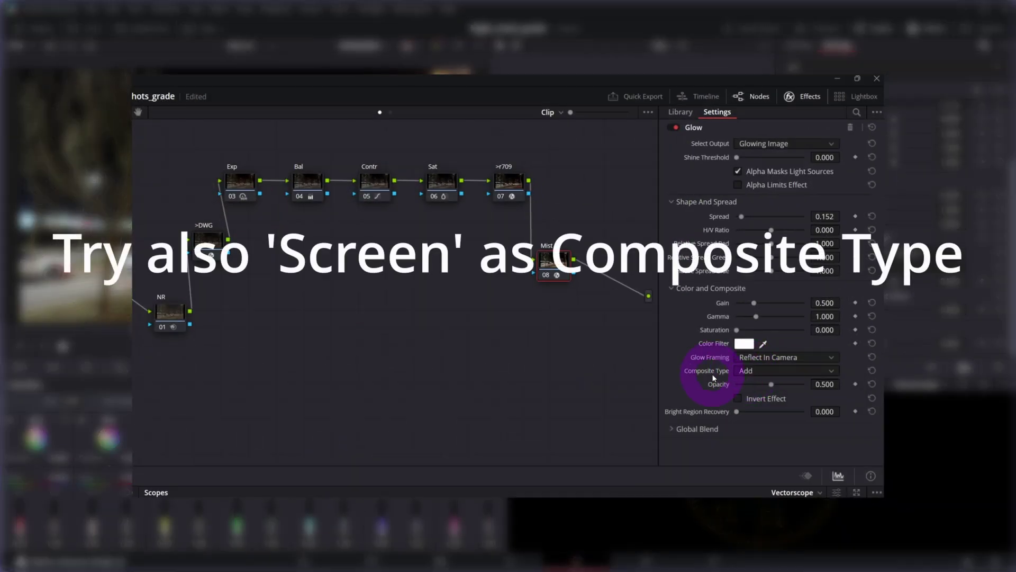
click(767, 369)
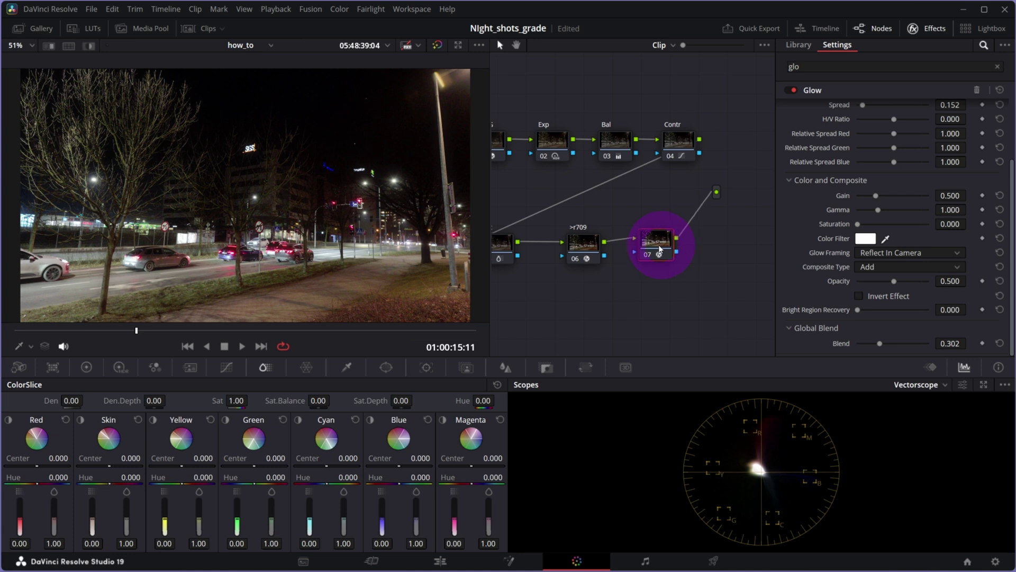
Label node 07 'Mist' and inspect it in the enhanced viewer.
double_click(660, 249)
text(Mist)
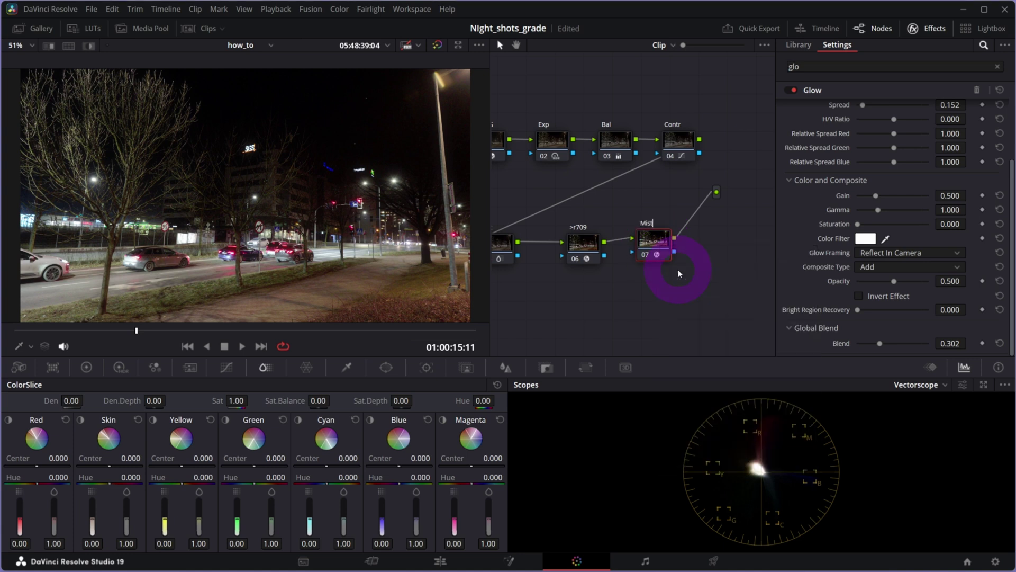
click(656, 238)
key(alt+f)
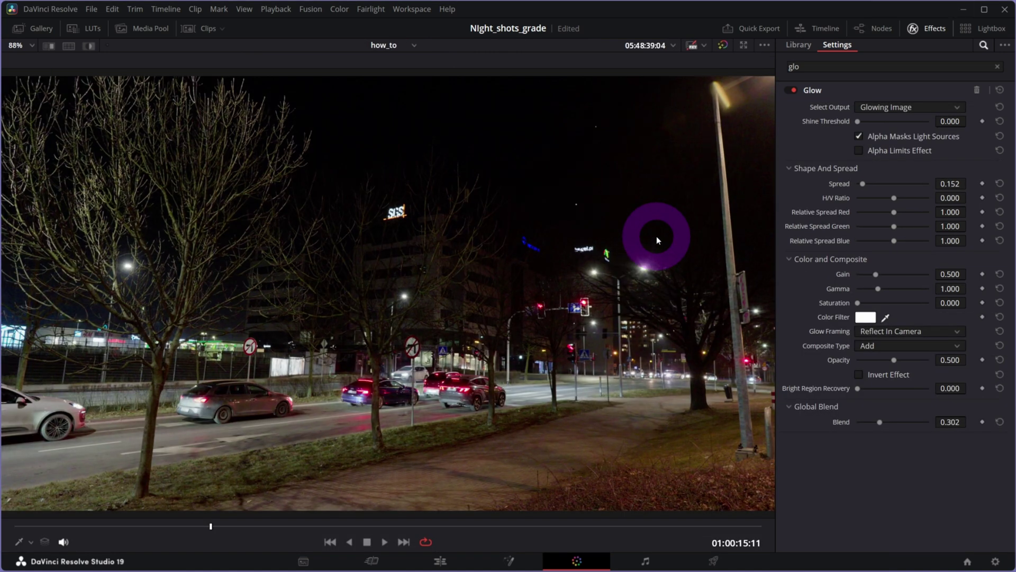
key(ctrl)
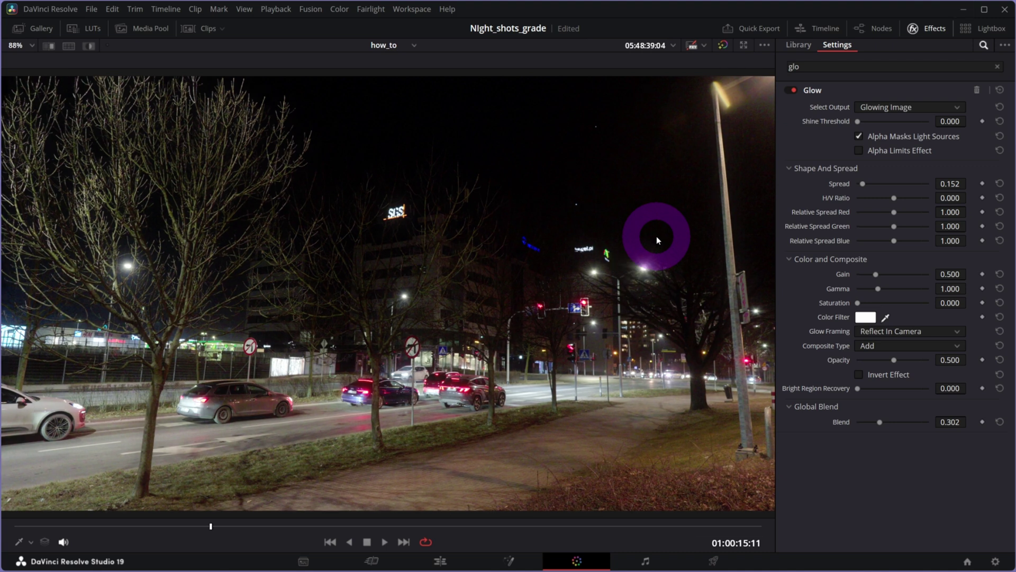
key(alt+f)
Close the Effects panel, try Cleanup Node Graph, then undo it to keep the row layout.
click(928, 29)
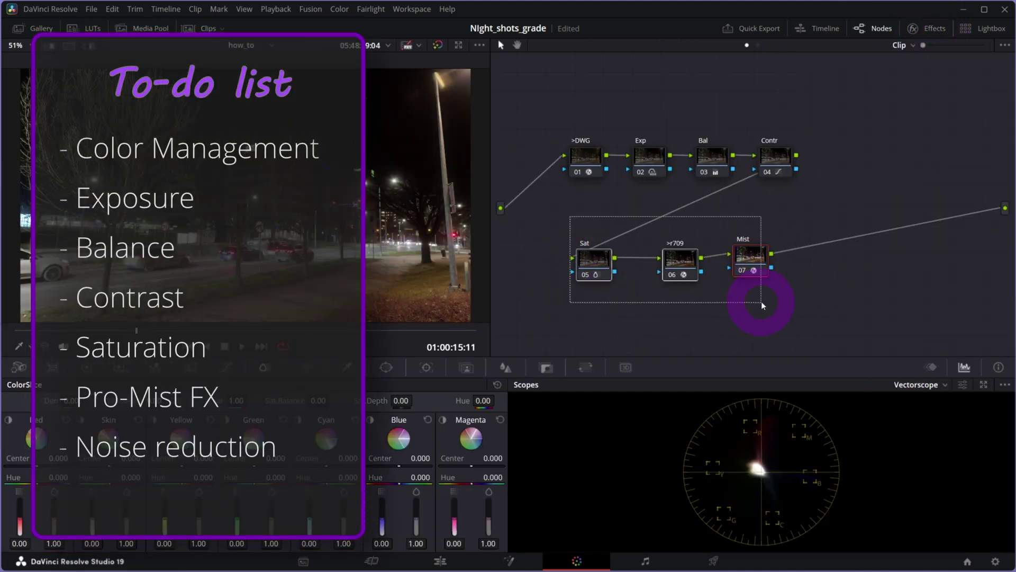
drag(761, 302, 759, 238)
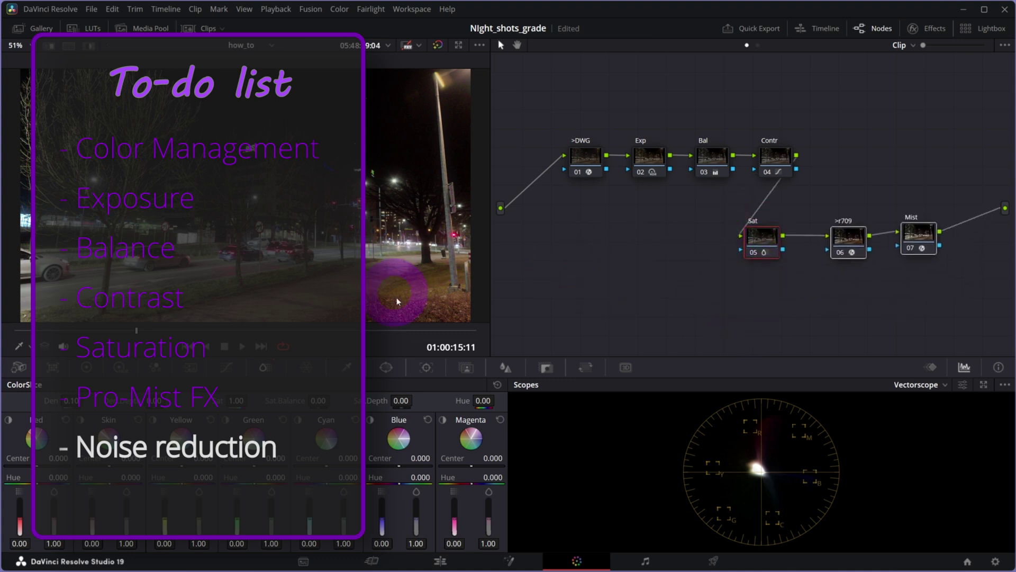
right_click(661, 264)
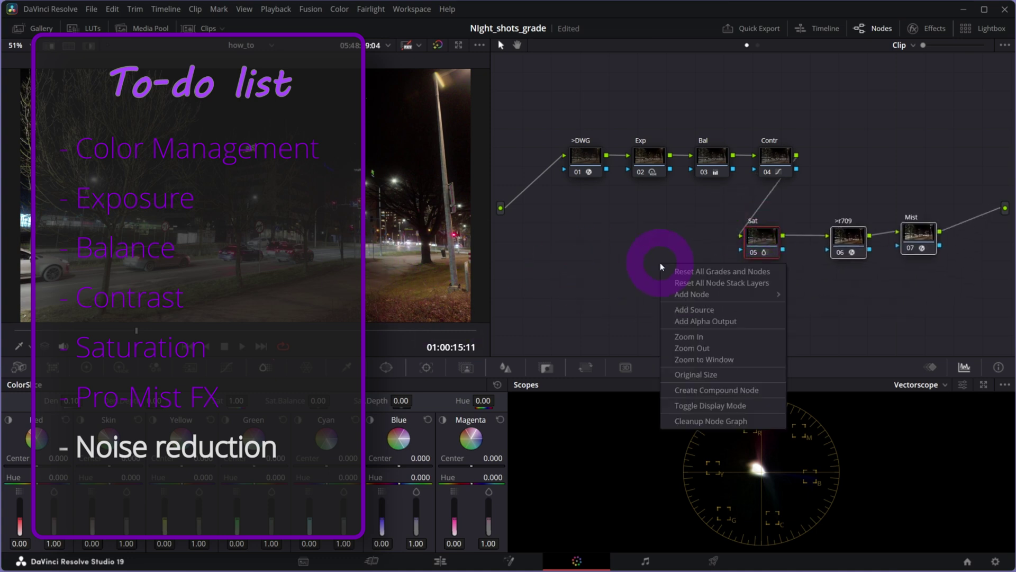
click(697, 422)
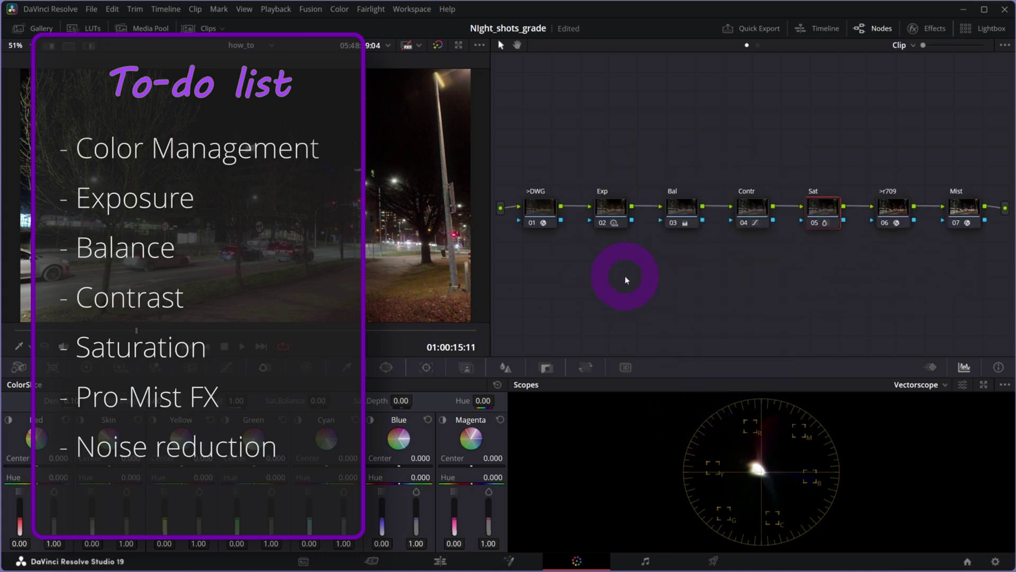
drag(580, 128, 855, 237)
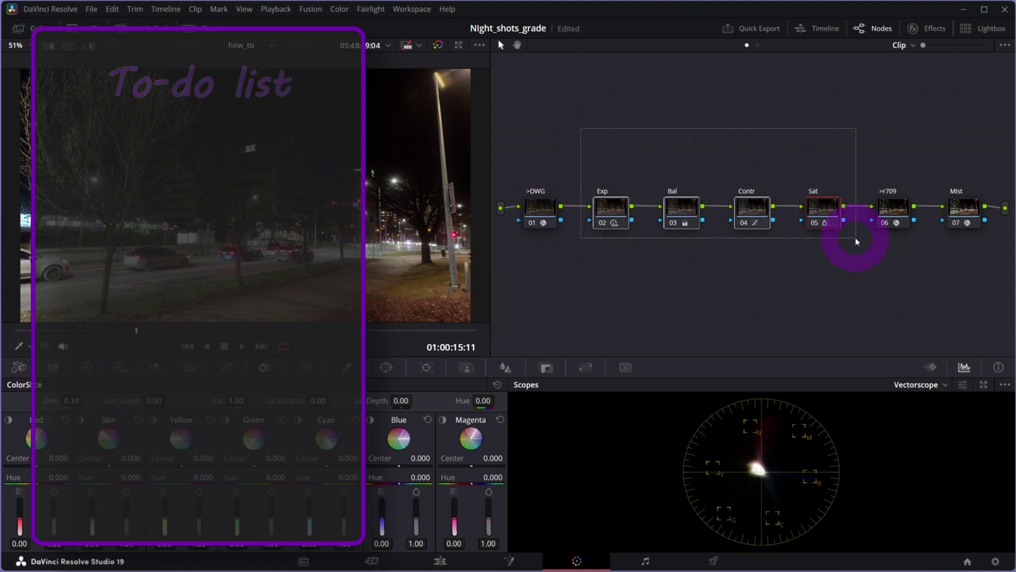
key(ctrl+z)
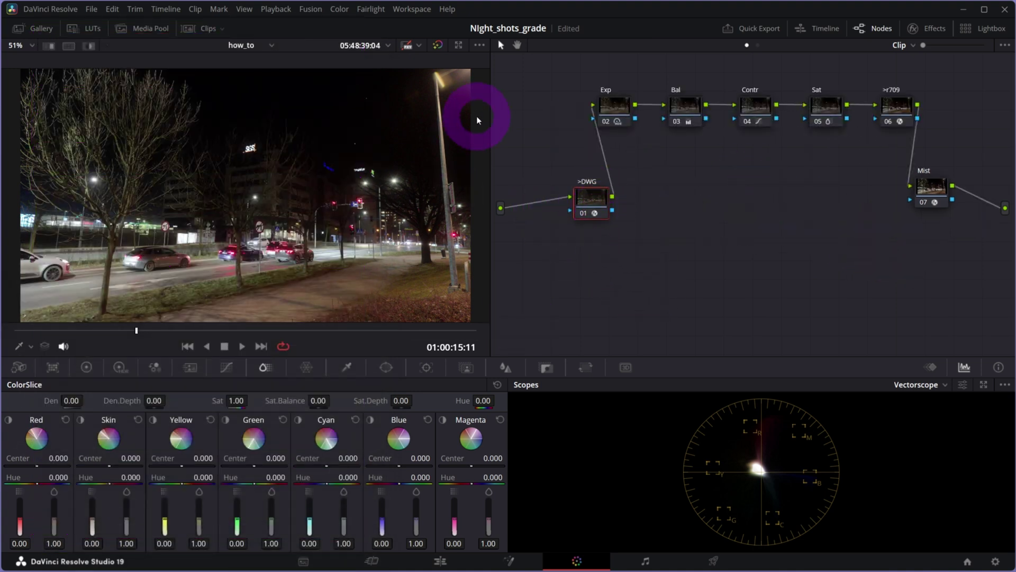
scroll(477, 116, up, 5)
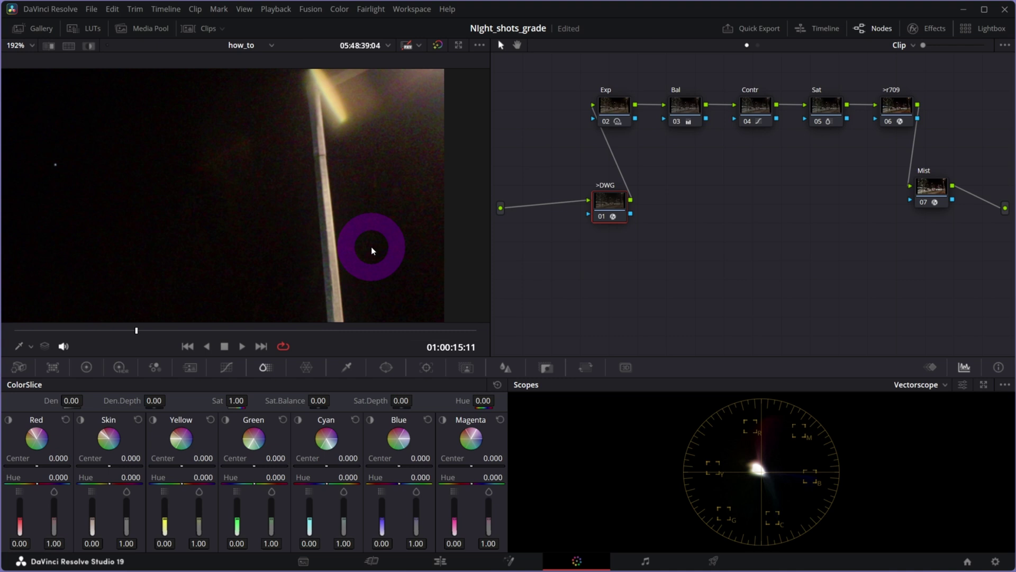
Add a new node ahead of >DWG and position it below-left of >DWG.
drag(615, 205, 607, 206)
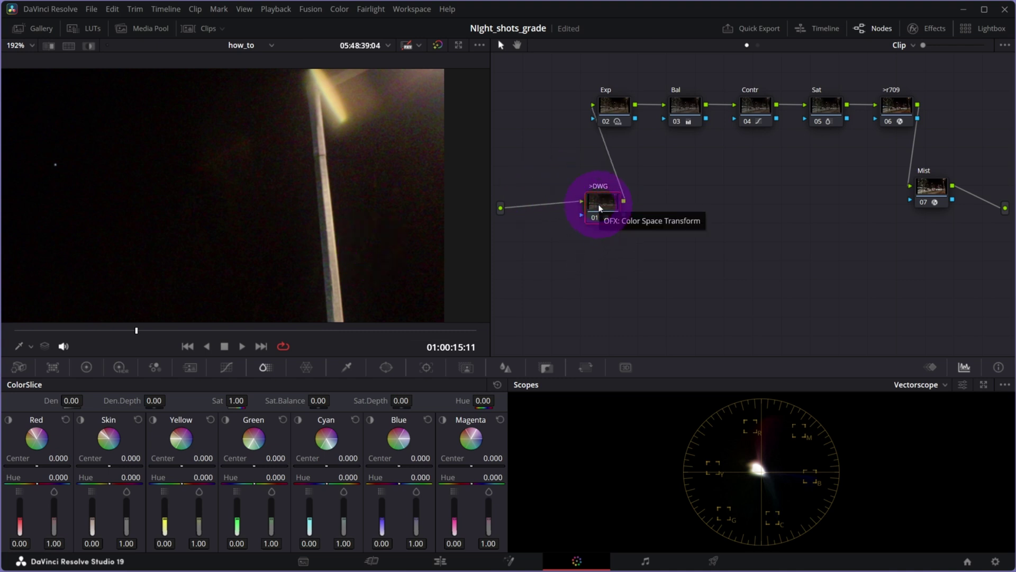
key(shift+s)
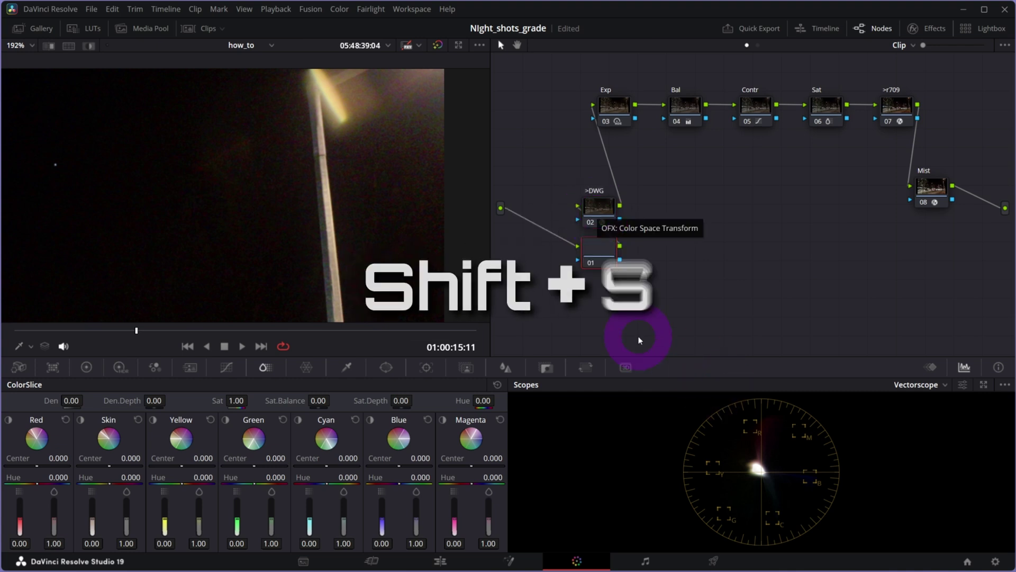
drag(595, 251, 554, 246)
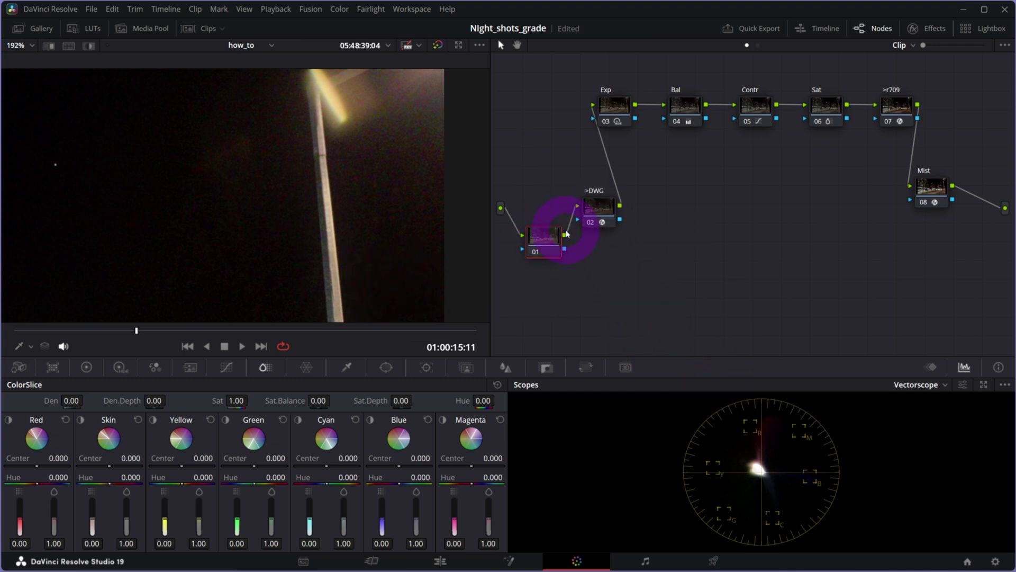
drag(602, 210, 614, 202)
Label the new first node 'NR'.
right_click(540, 242)
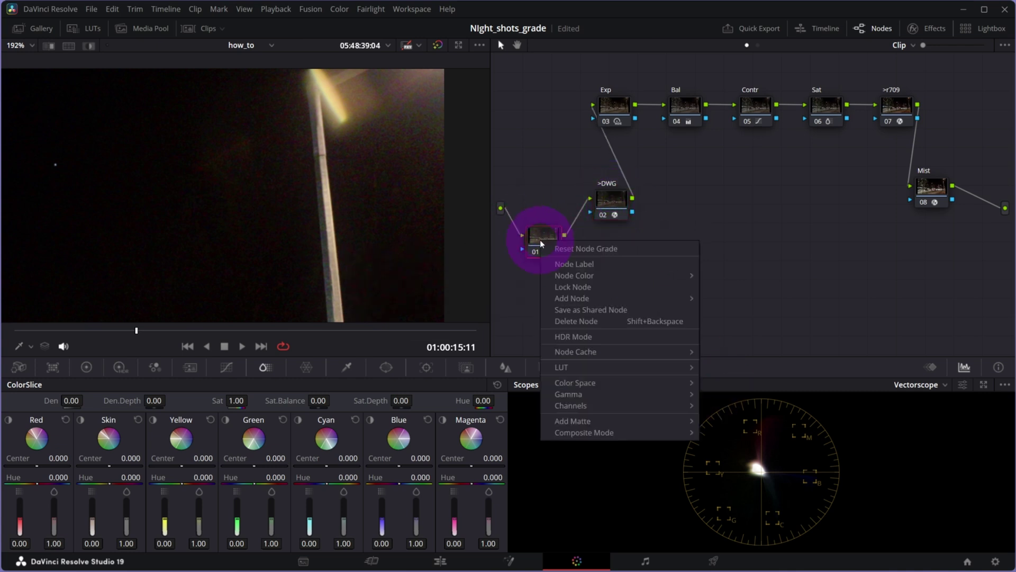
click(567, 265)
text(NR)
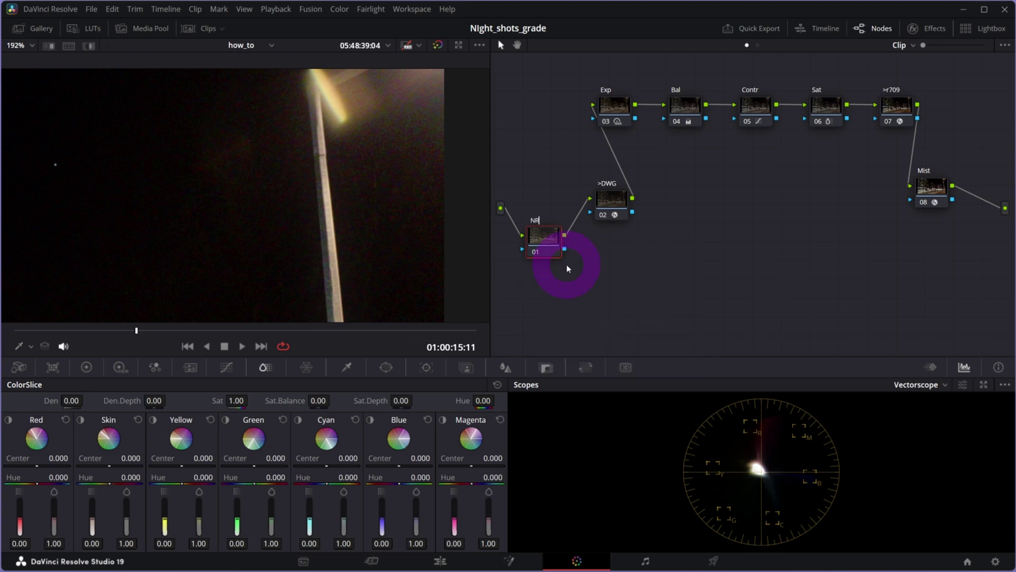
key(Return)
click(192, 367)
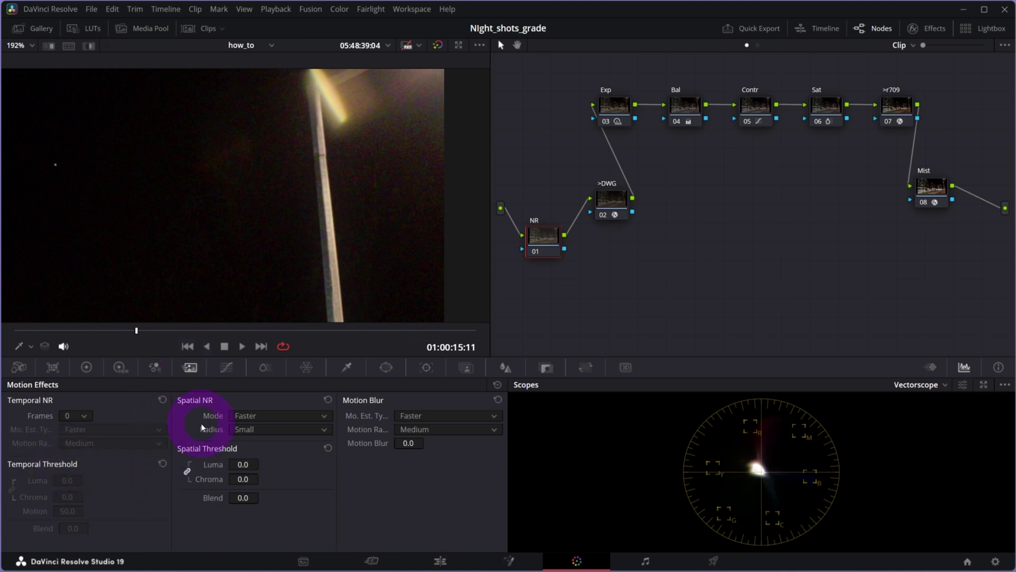
Set Temporal NR to 3 frames with Better motion estimation, and Spatial NR mode to Better.
click(79, 415)
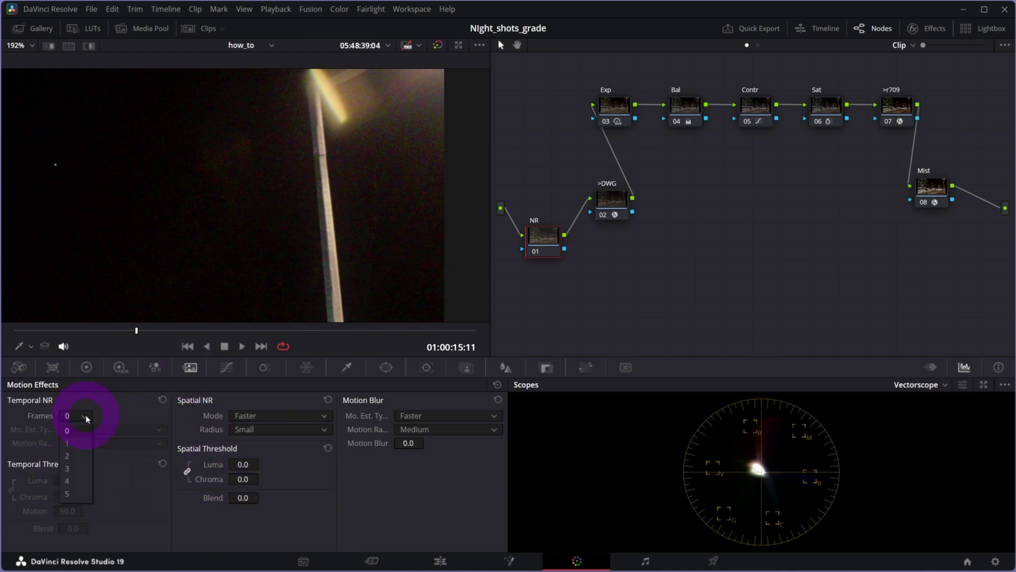
click(84, 468)
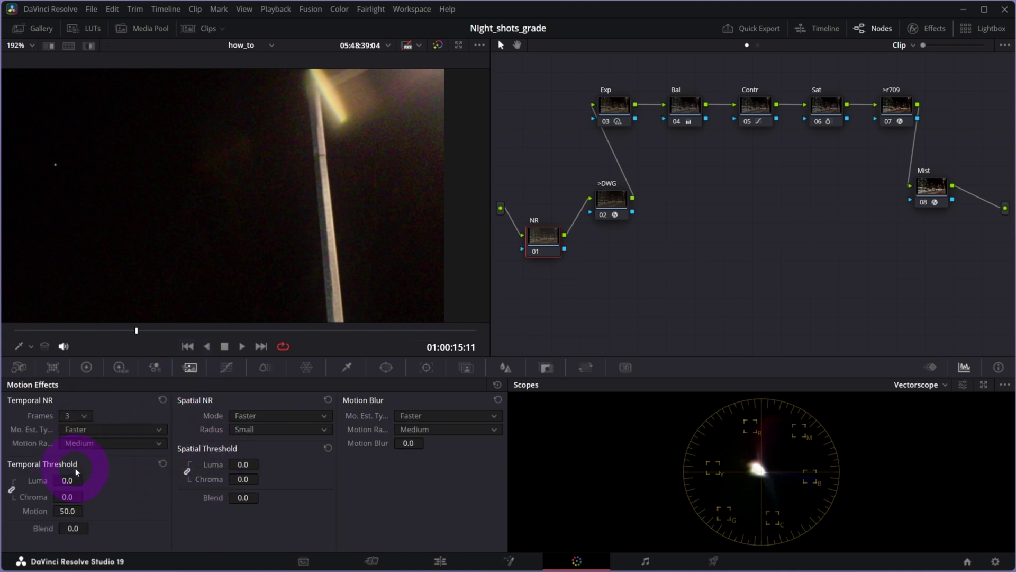
click(88, 430)
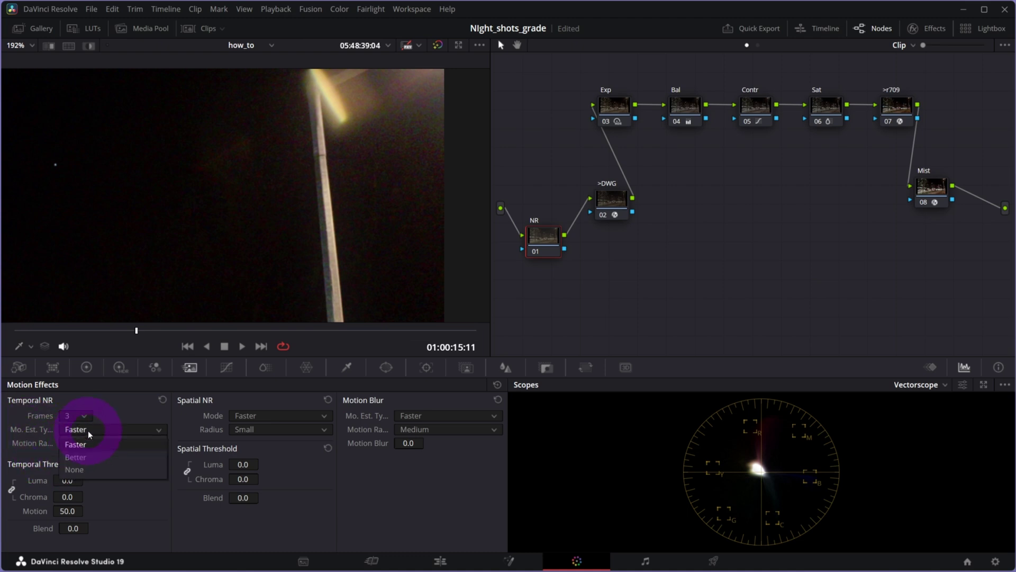
click(71, 456)
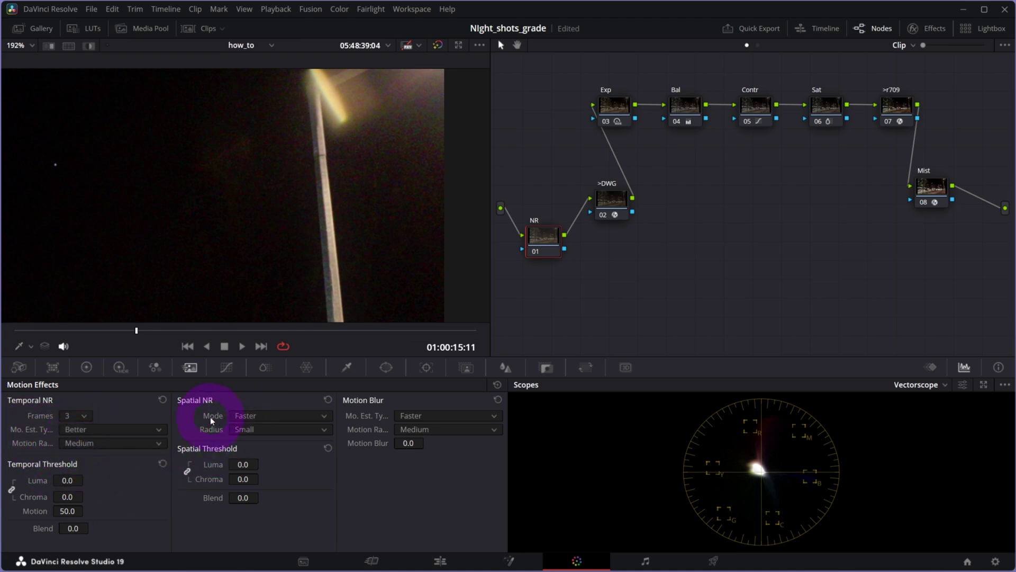
click(262, 415)
click(252, 442)
Test raising the luma and chroma thresholds and check the full frame in the enlarged viewer.
drag(242, 464, 284, 551)
drag(67, 480, 76, 483)
drag(238, 466, 267, 476)
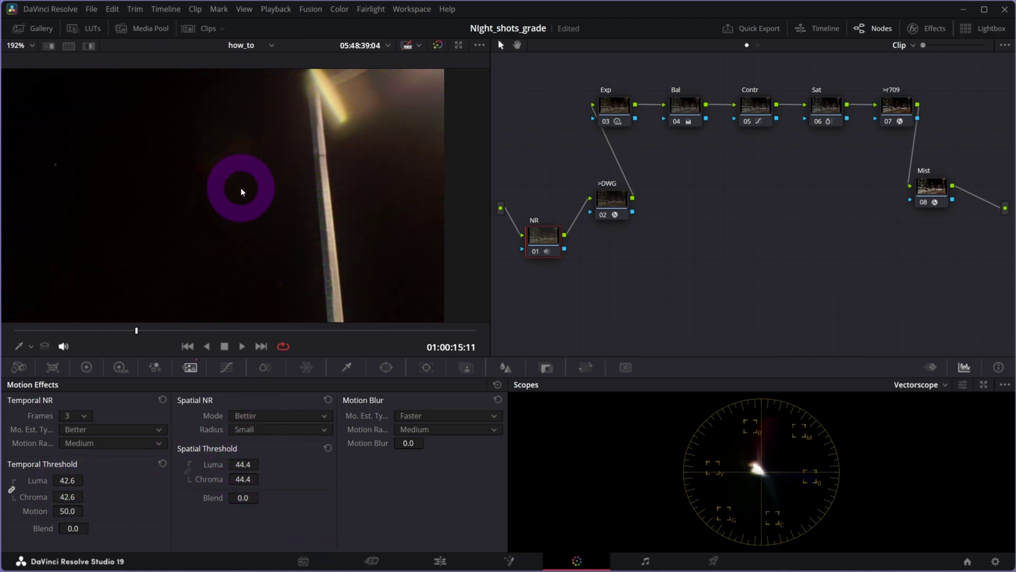
key(shift+z)
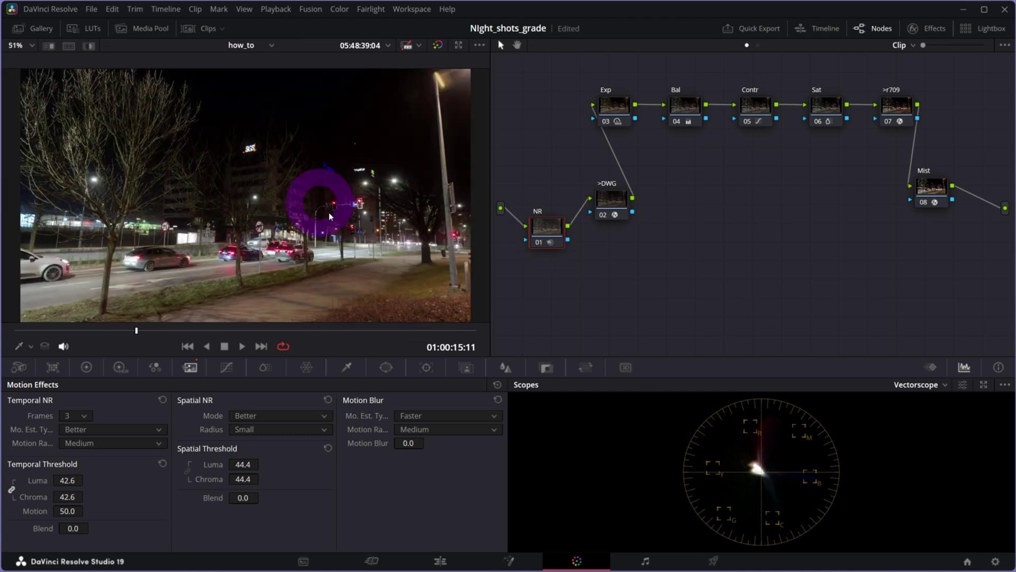
key(ctrl)
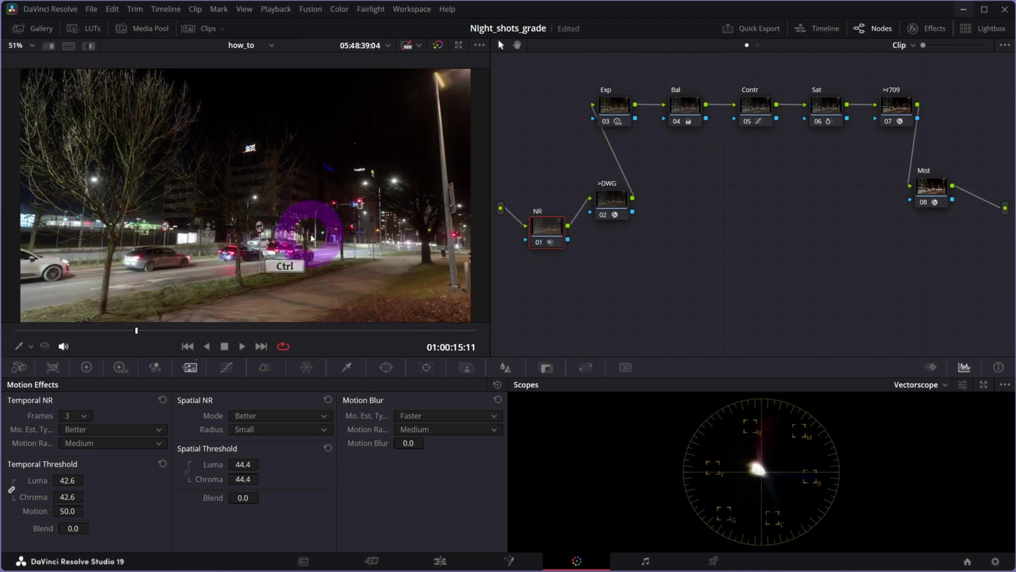
key(alt+f)
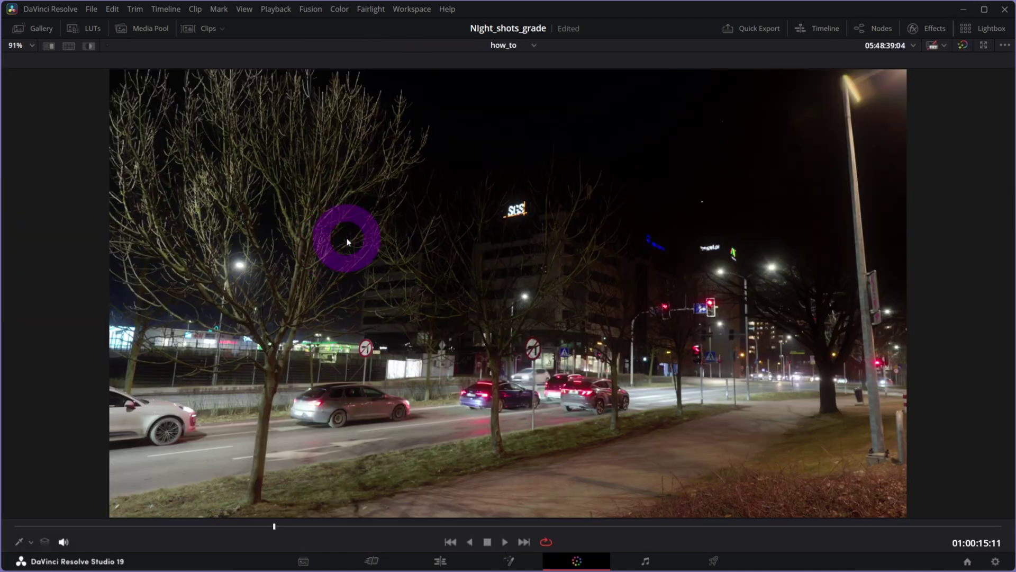
key(ctrl)
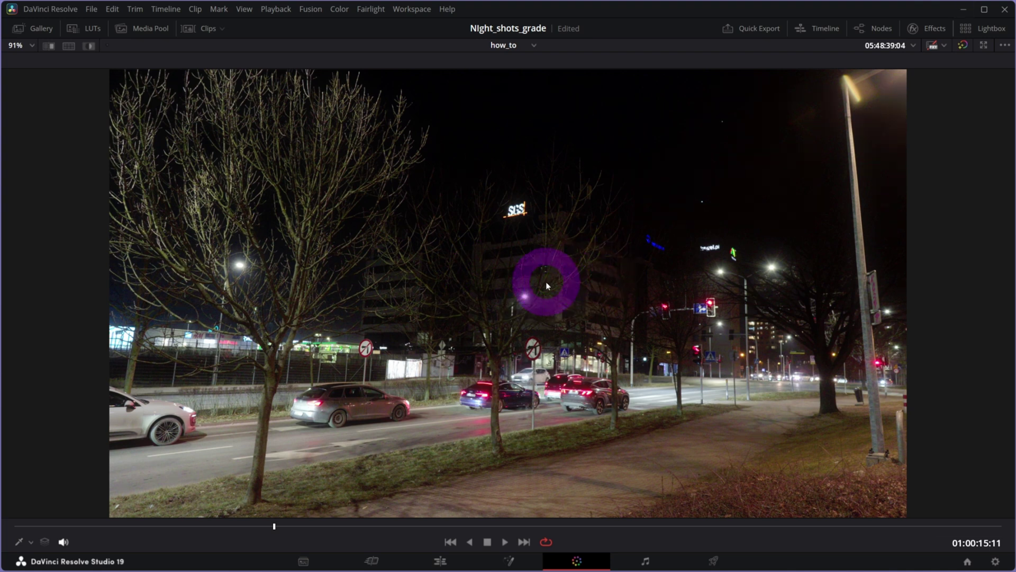
key(alt+f)
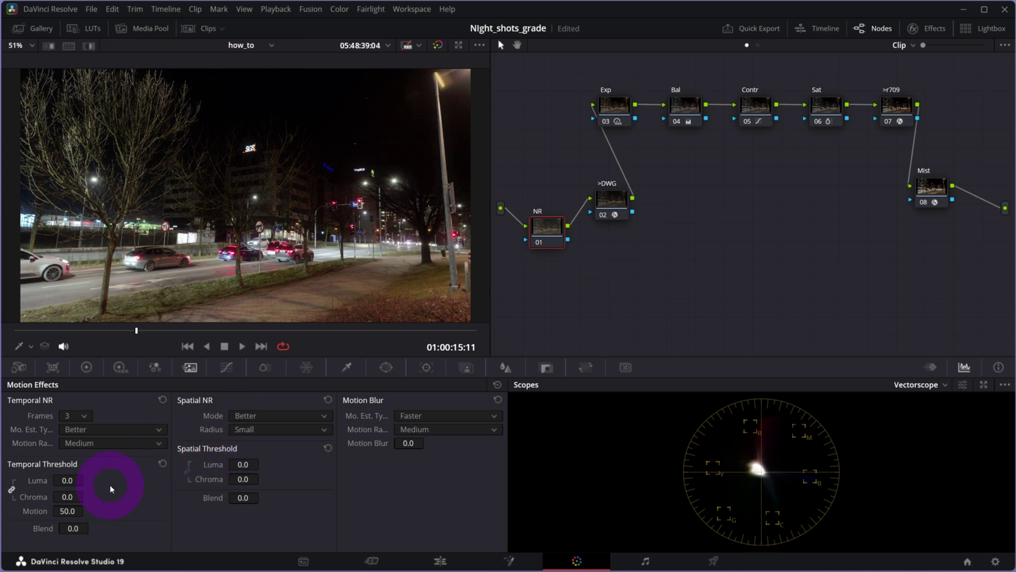
Settle the temporal thresholds at 15.0 and the spatial thresholds at 12.0.
ctrl+scroll(405, 221, up, 6)
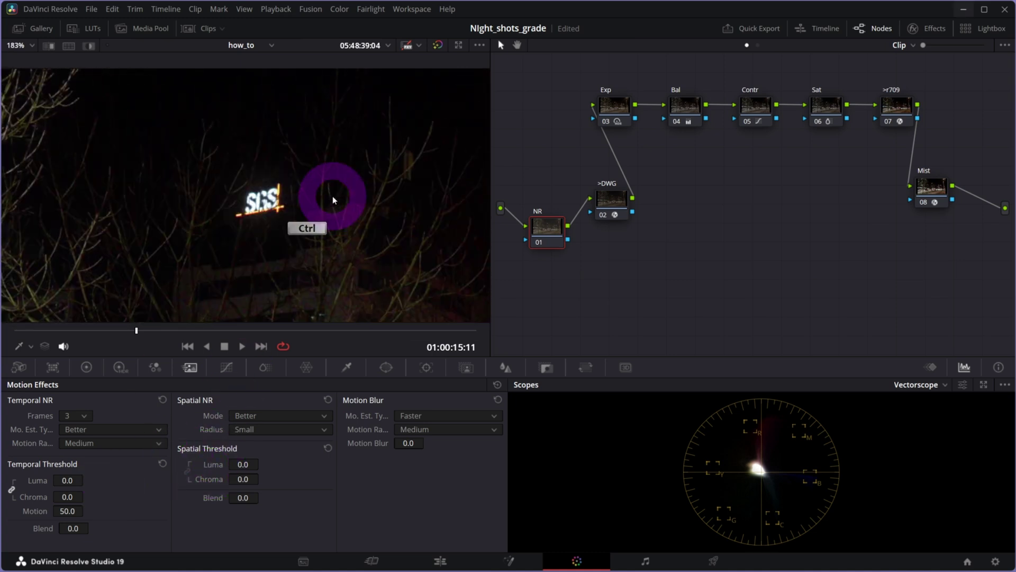
ctrl+shift+scroll(315, 230, right, 8)
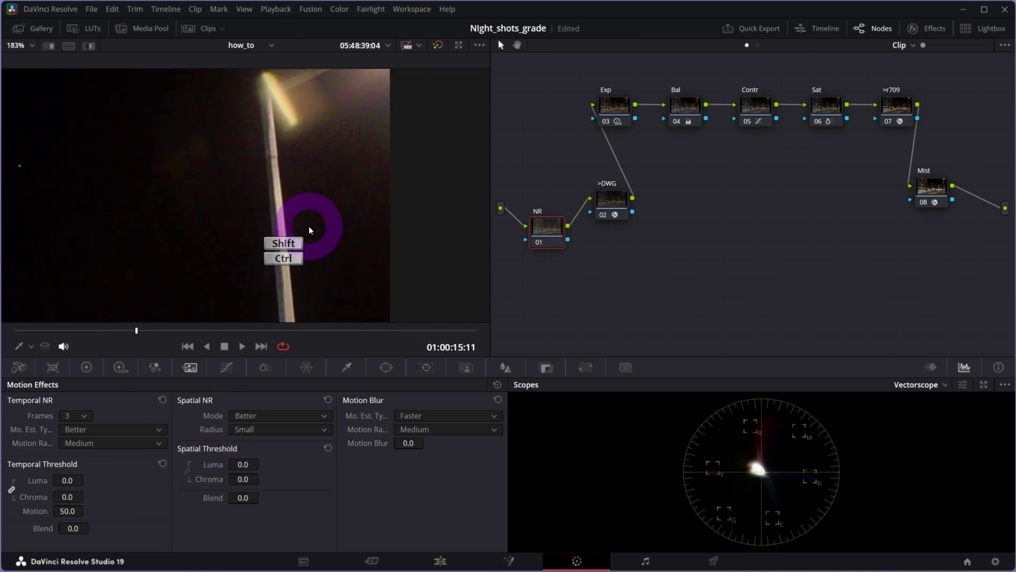
drag(67, 480, 67, 480)
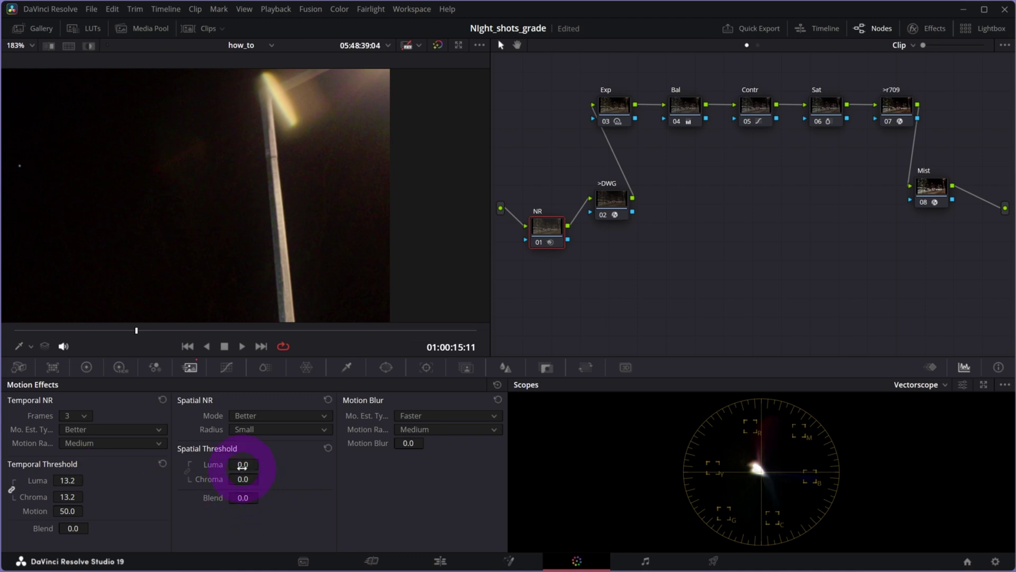
drag(243, 464, 263, 464)
drag(64, 480, 67, 480)
Toggle the NR node off and on to compare the denoising, then enlarge the viewer.
key(ctrl+d)
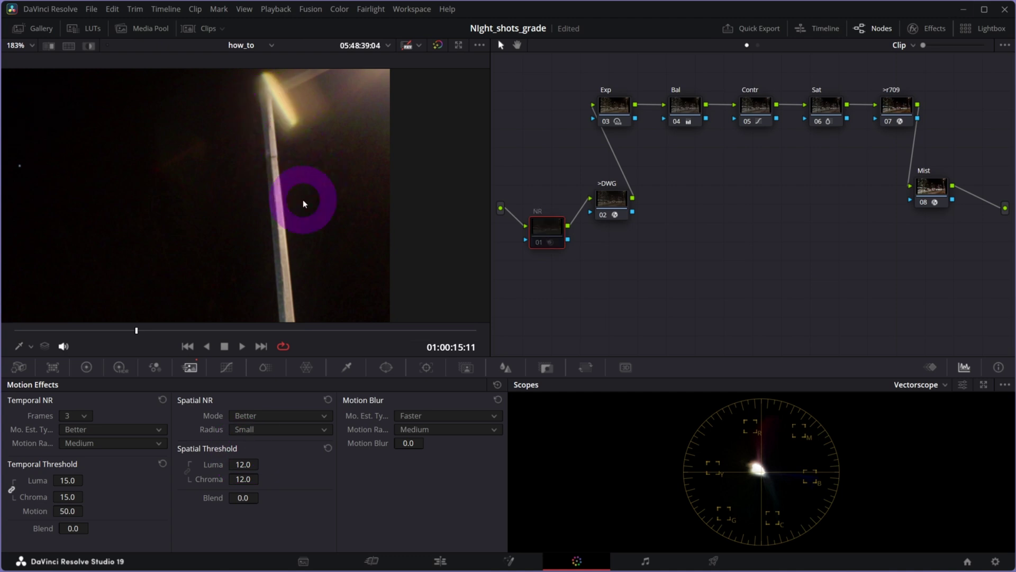
scroll(303, 199, up, 5)
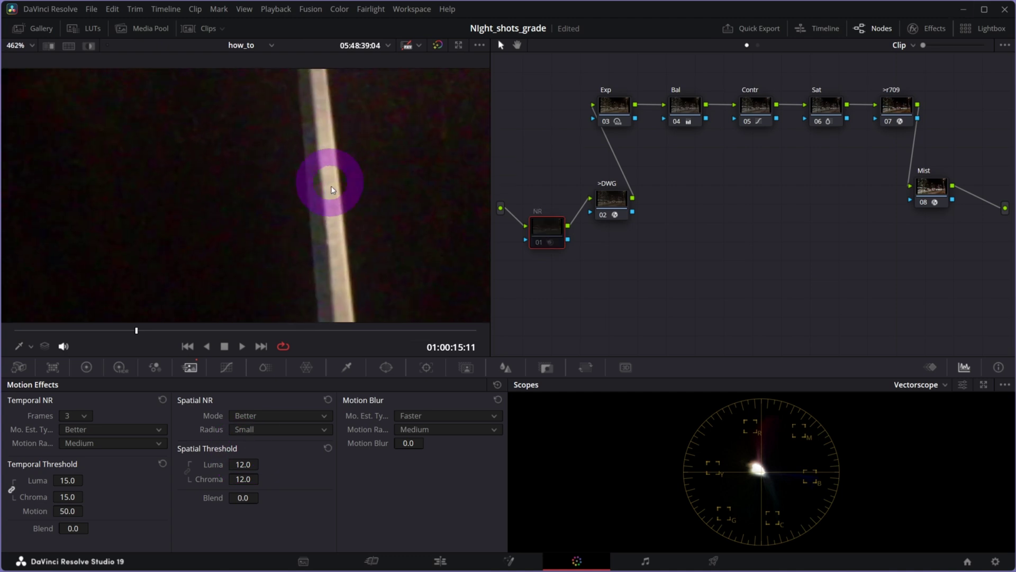
scroll(328, 197, up, 2)
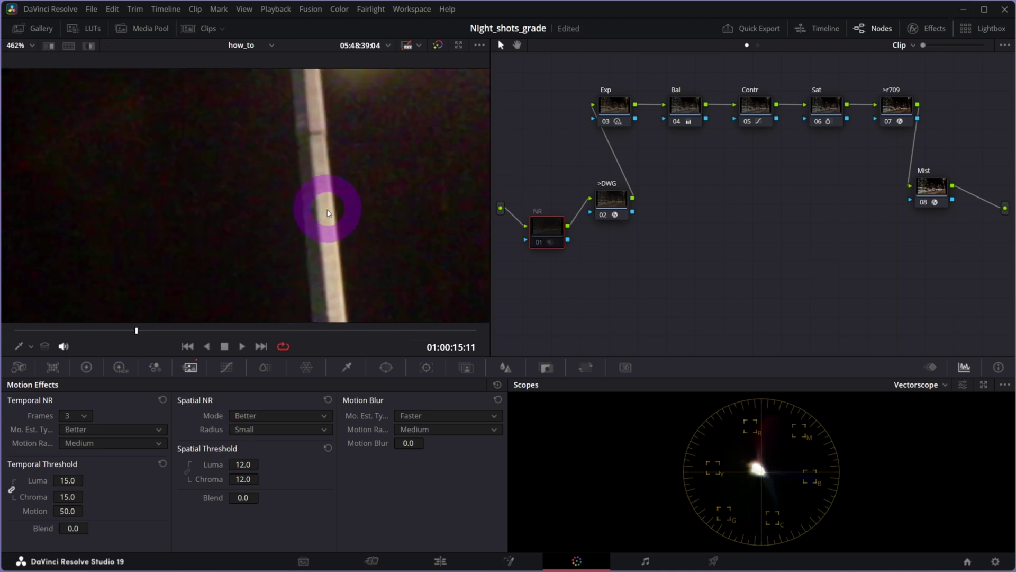
key(ctrl+d)
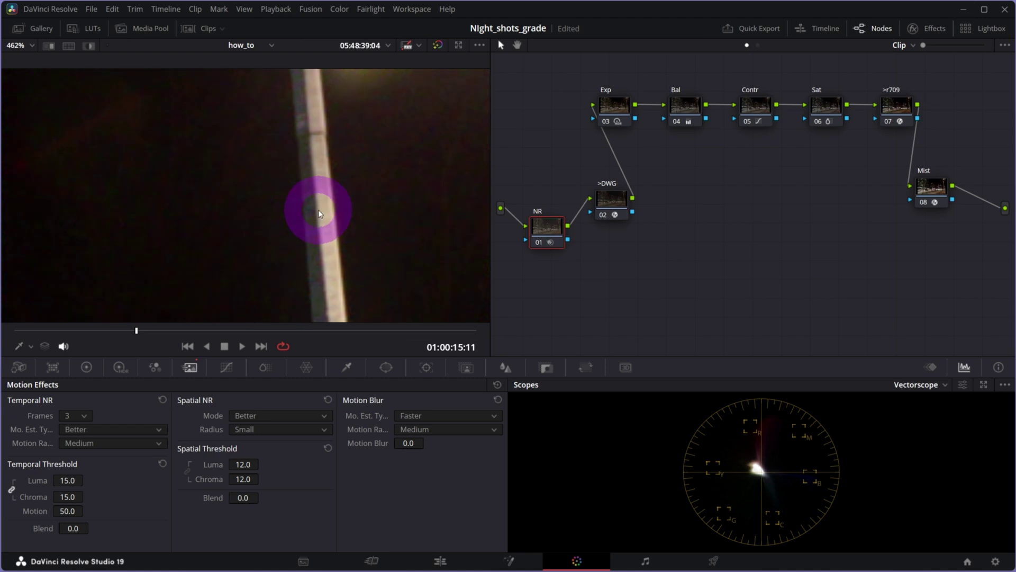
scroll(323, 210, up, 3)
scroll(326, 211, down, 10)
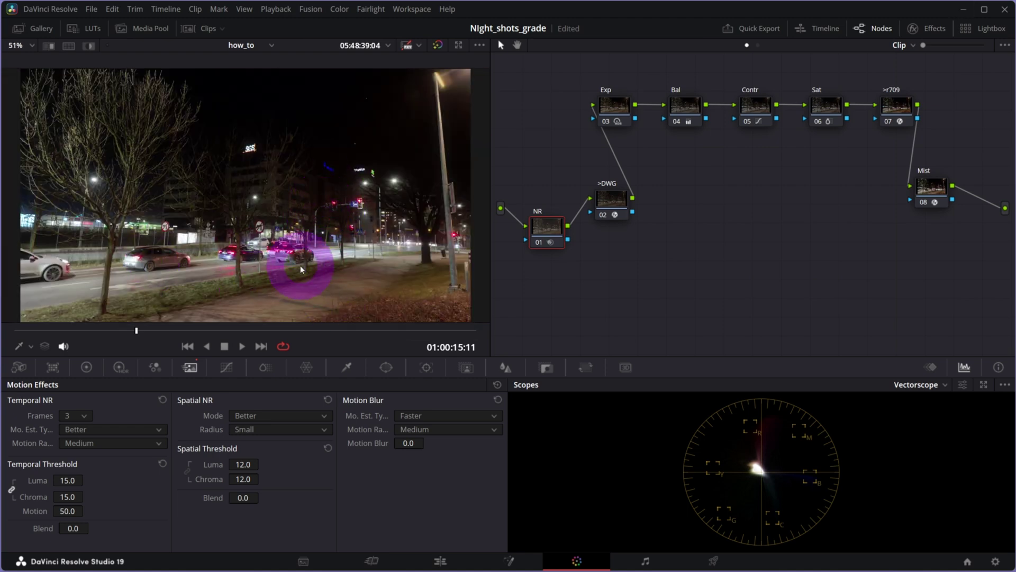
key(alt+f)
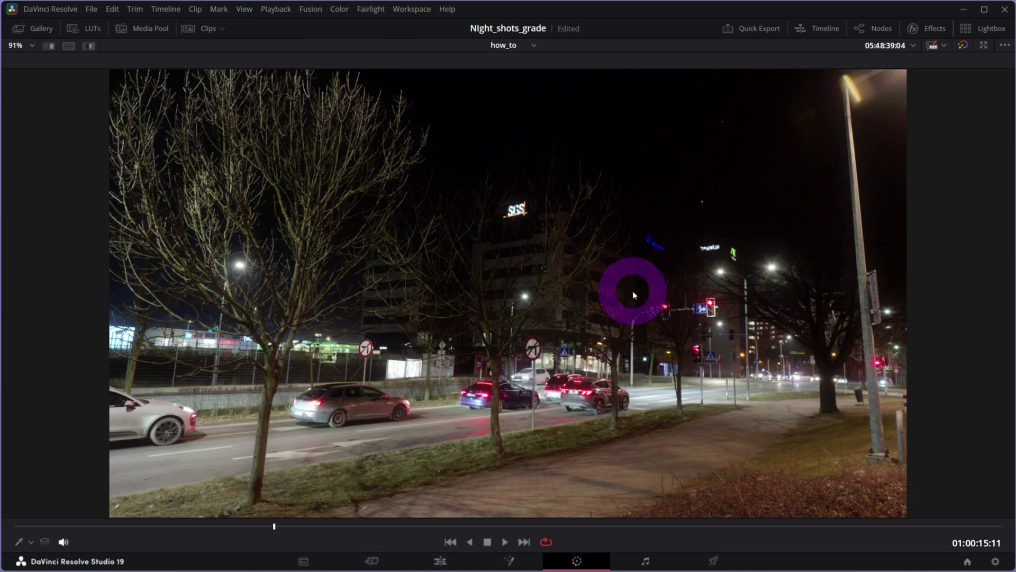
Bypass and restore the whole grade with Shift+D, then exit the enhanced viewer.
key(shift+d)
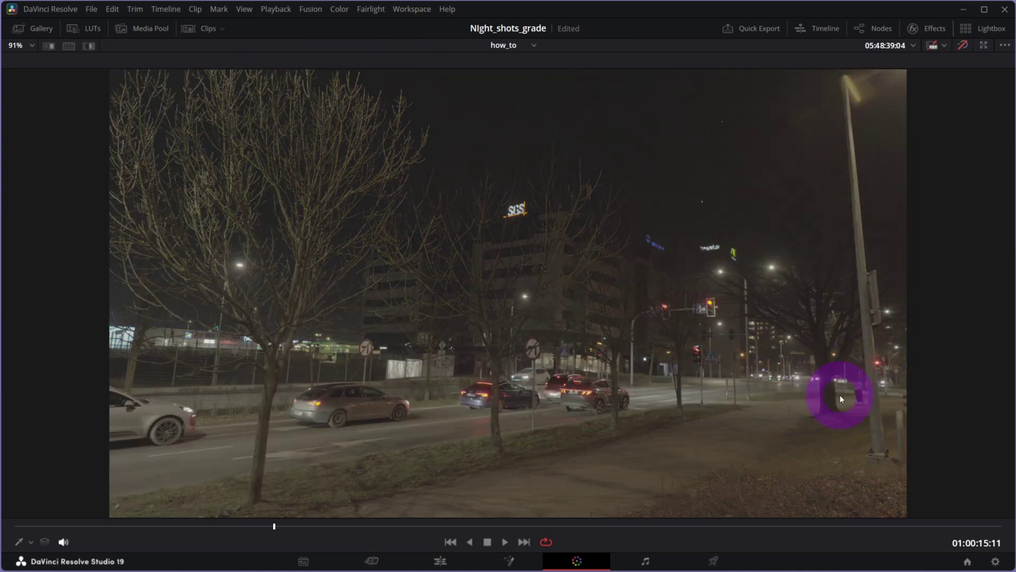
key(shift+d)
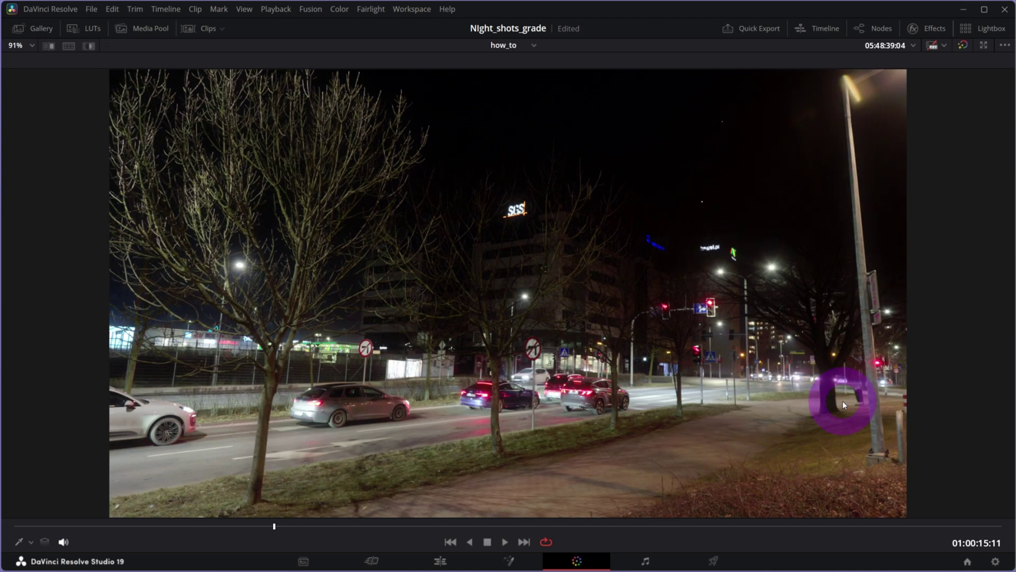
key(alt+f)
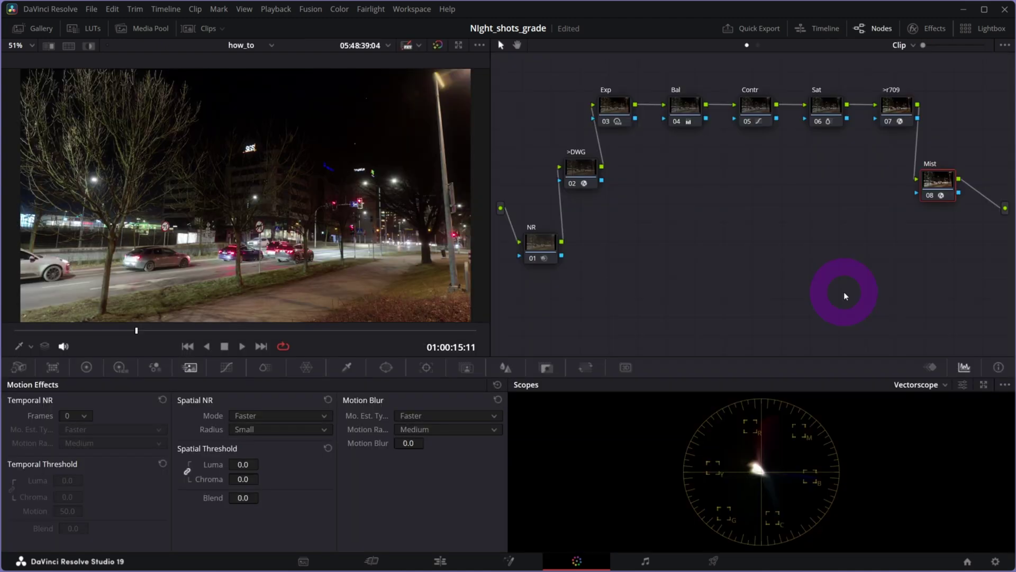